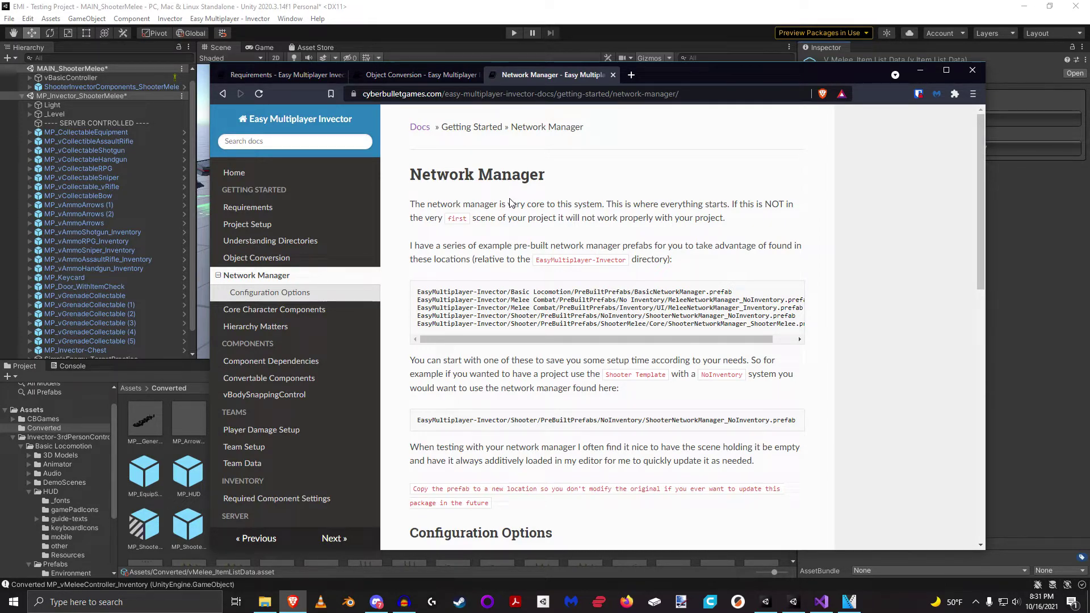
Read and highlight the prefab paths in the docs code block, then minimize the browser to reveal Unity
{"action": "left_click_drag", "start_coordinate": [669, 339], "coordinate": [693, 339]}
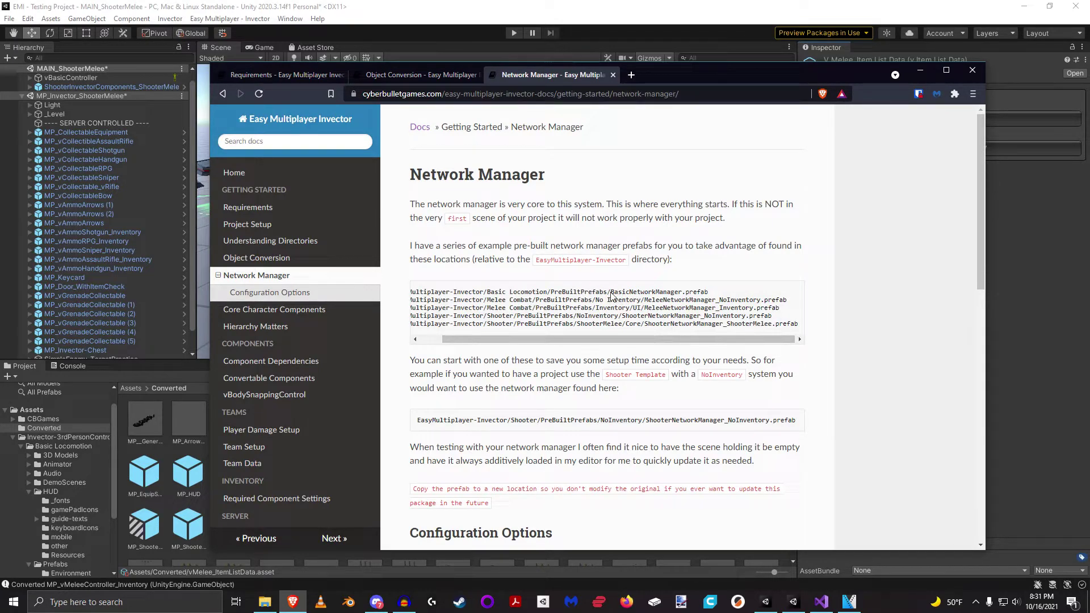
{"action": "left_click_drag", "start_coordinate": [613, 292], "coordinate": [789, 330]}
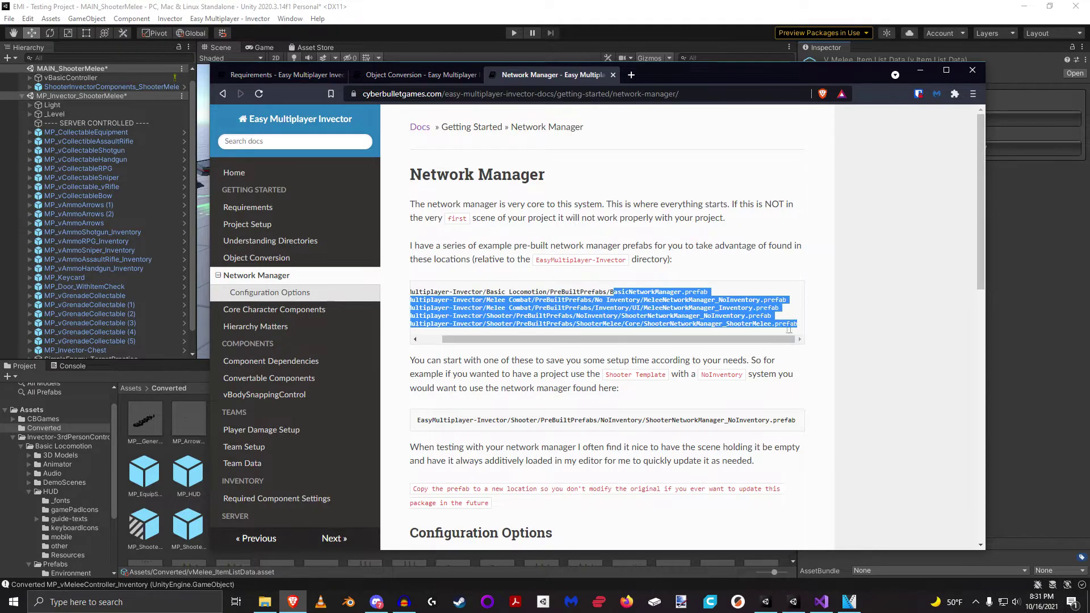
{"action": "left_click", "coordinate": [772, 328]}
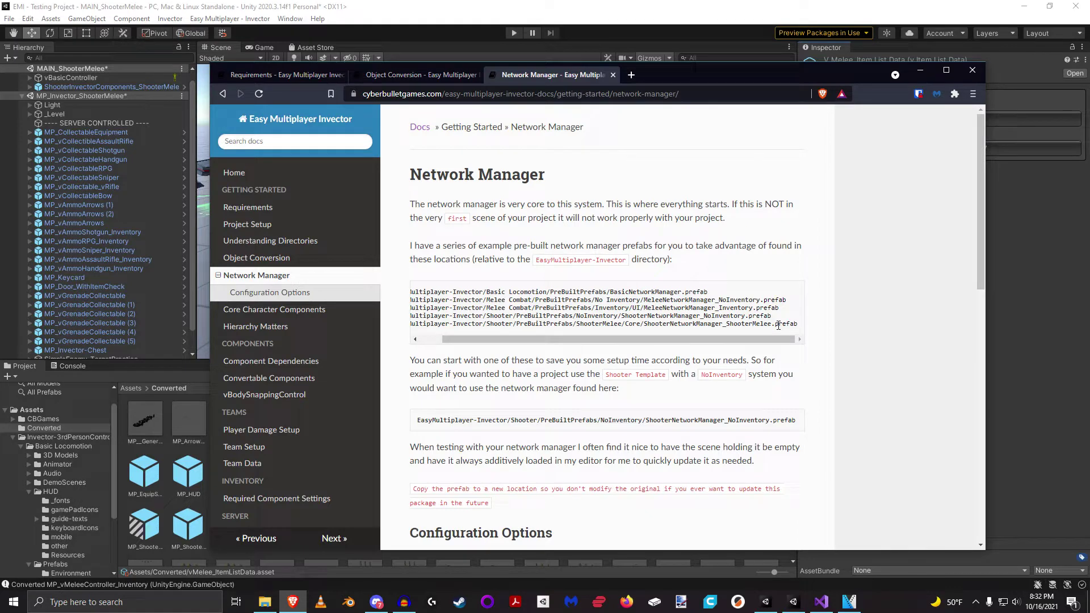
{"action": "left_click_drag", "start_coordinate": [763, 339], "coordinate": [740, 339]}
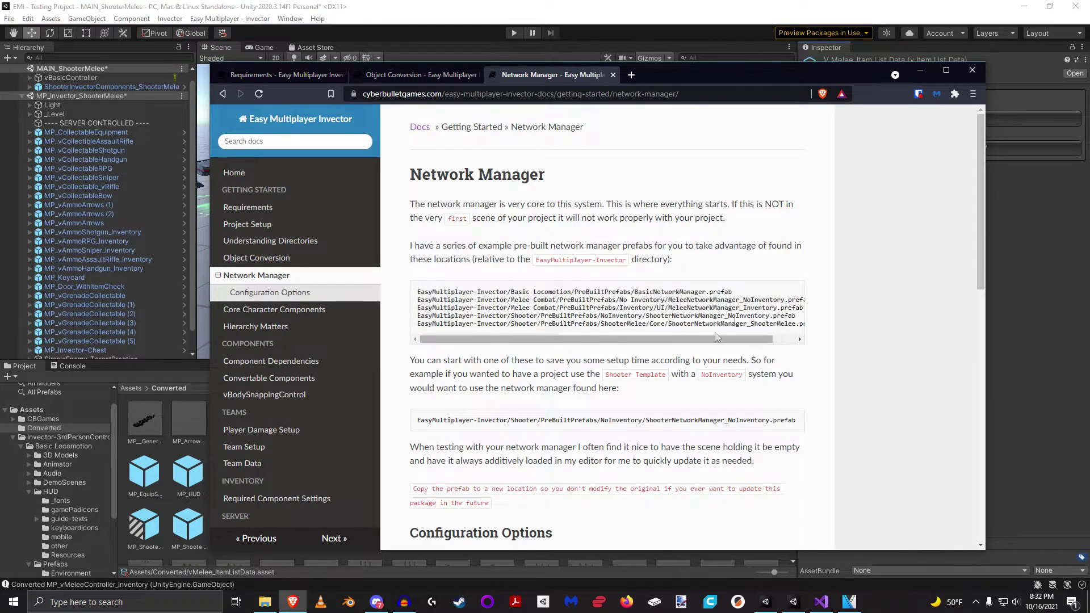
{"action": "left_click", "coordinate": [920, 69]}
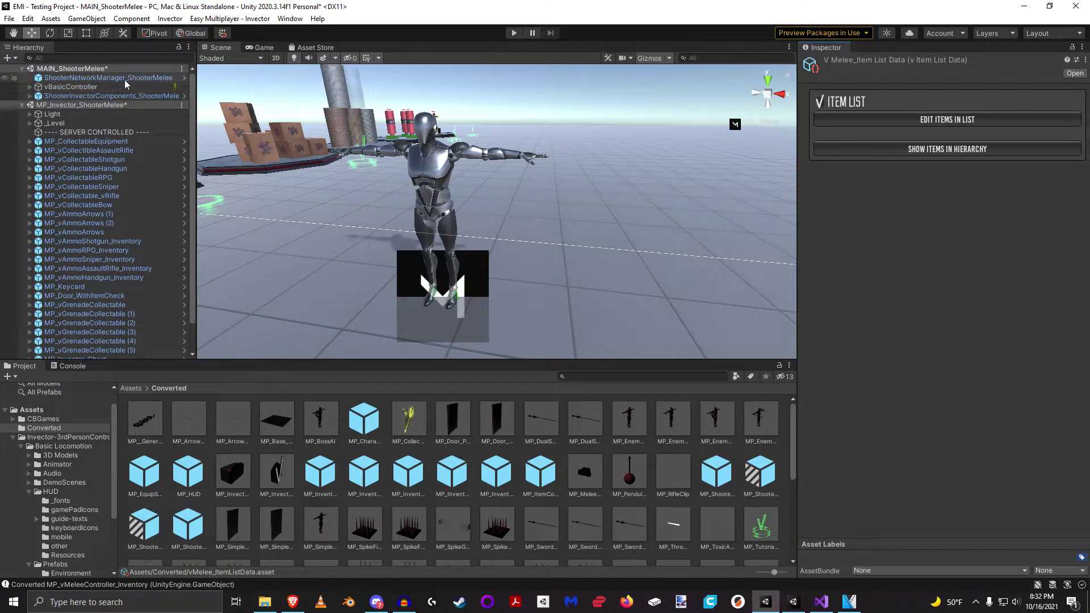
Select ShooterNetworkManager_ShooterMelee and browse the Project tree to CBGames/EasyMultiplayer-Invector
{"action": "left_click", "coordinate": [107, 78]}
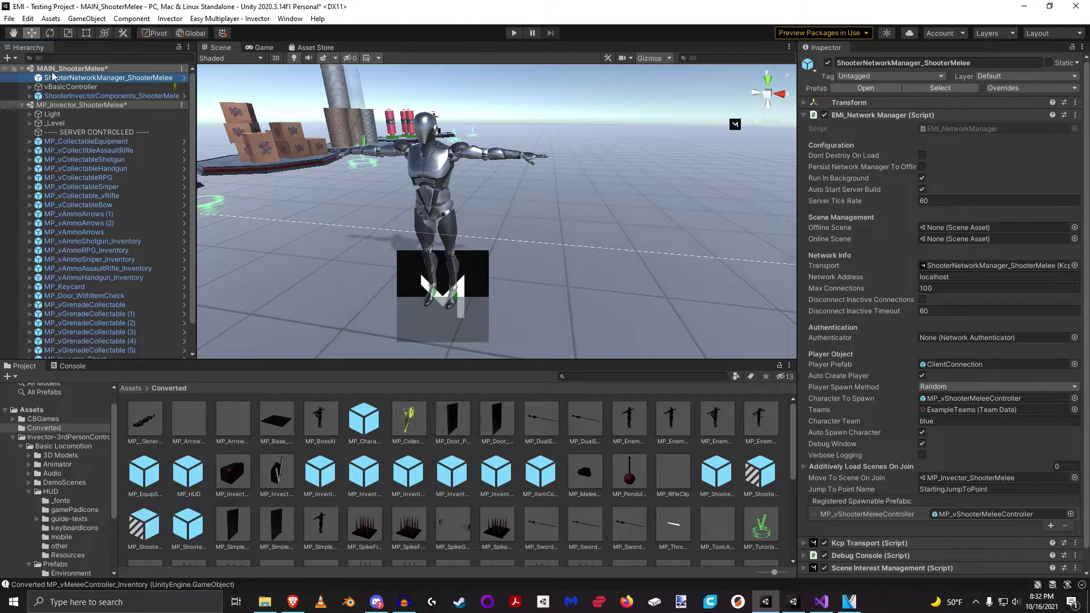
{"action": "left_click", "coordinate": [22, 446]}
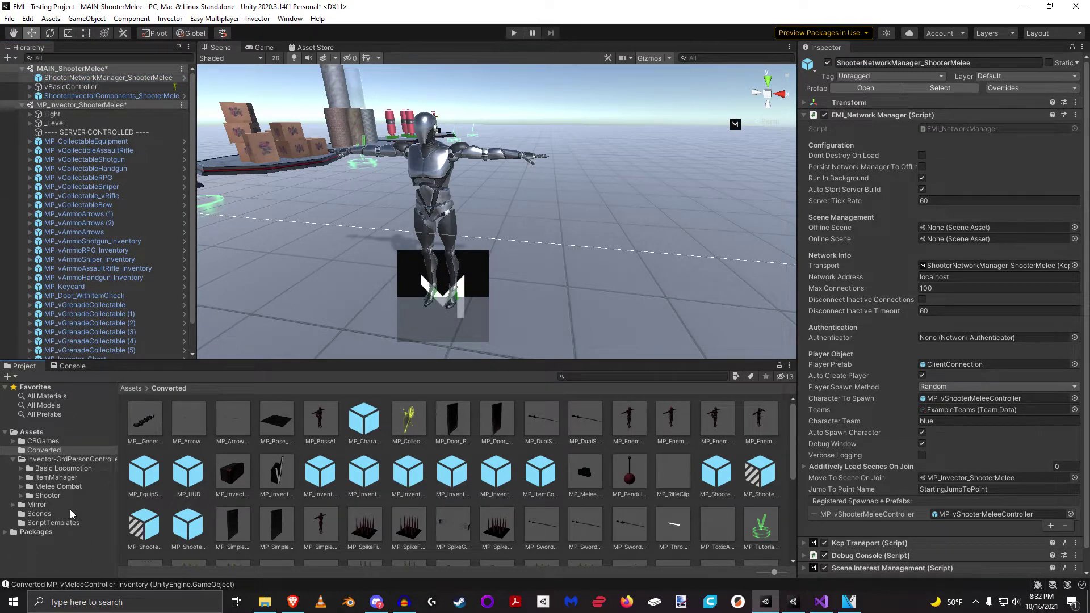
{"action": "left_click", "coordinate": [62, 496]}
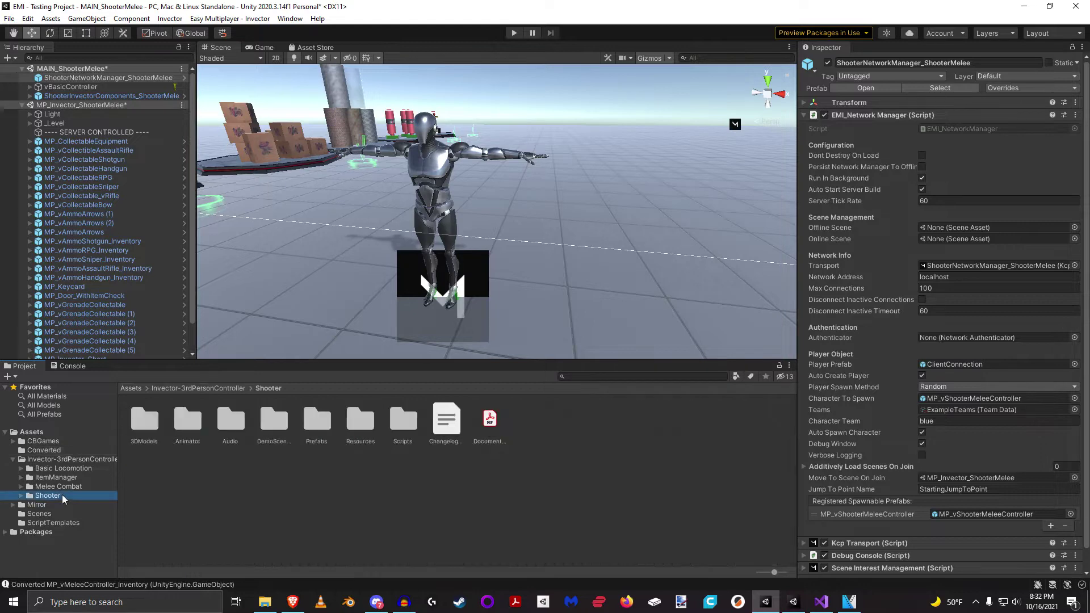
{"action": "left_click", "coordinate": [13, 459]}
{"action": "left_click", "coordinate": [35, 441]}
{"action": "double_click", "coordinate": [190, 427]}
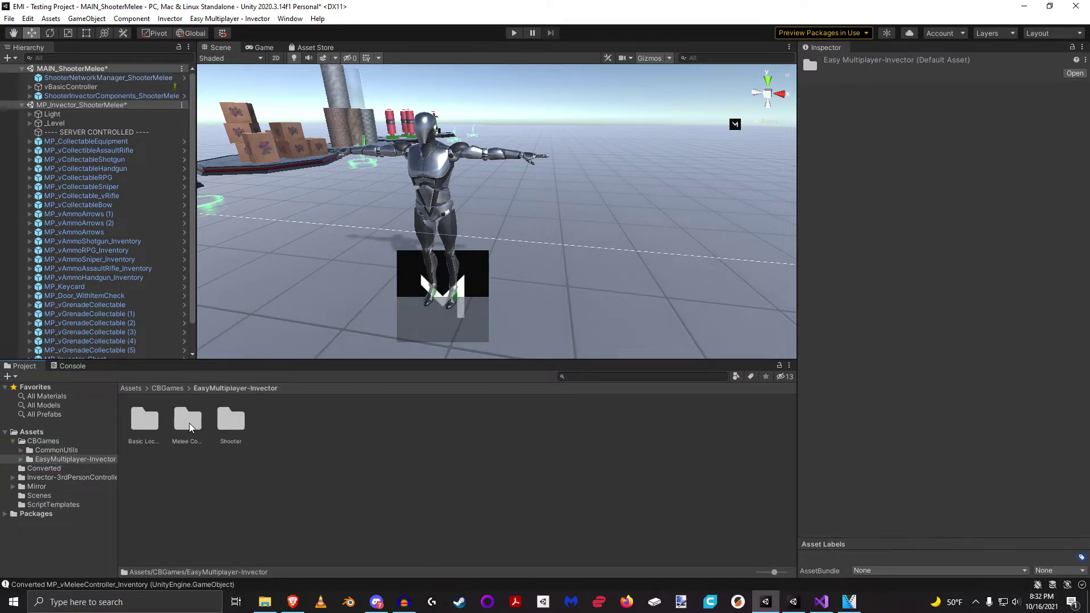
{"action": "double_click", "coordinate": [231, 421]}
{"action": "left_click", "coordinate": [258, 388]}
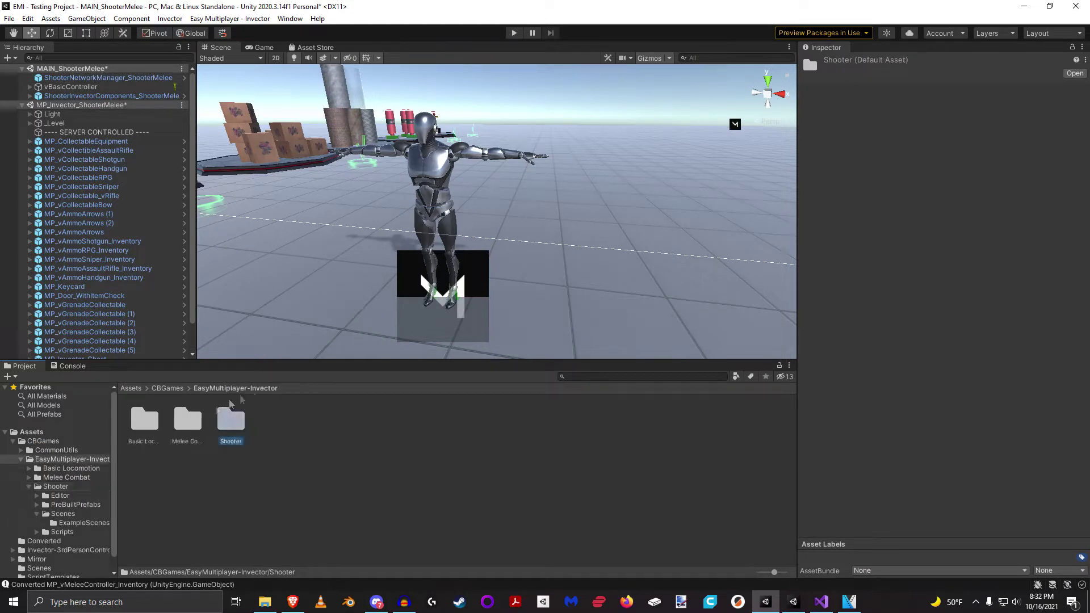
Browse Basic Locomotion's PreBuiltPrefabs and Scenes folders, then reselect ShooterNetworkManager_ShooterMelee
{"action": "double_click", "coordinate": [146, 428]}
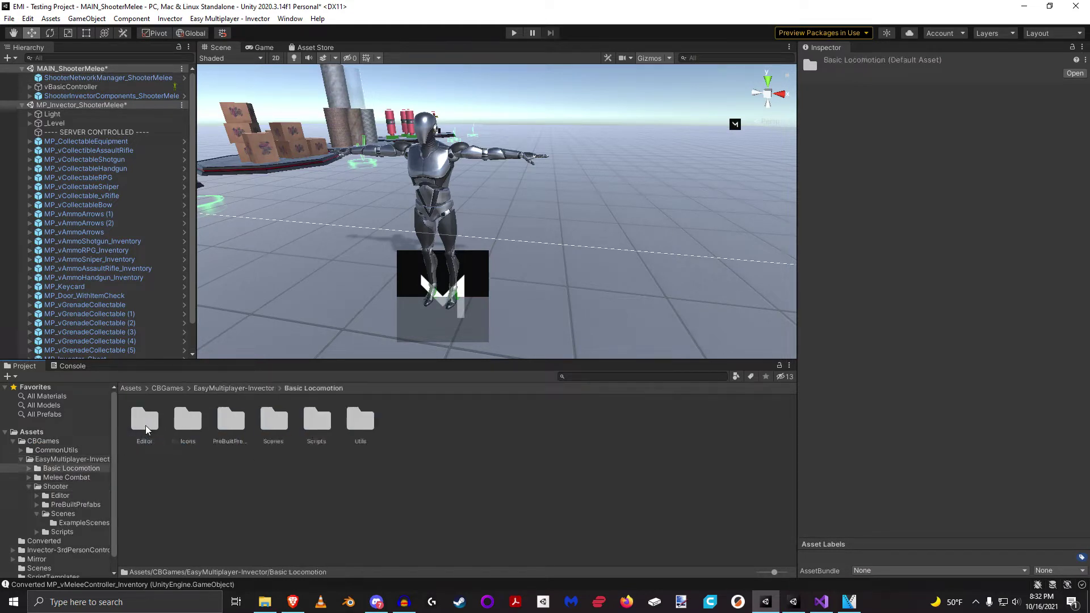
{"action": "left_click", "coordinate": [226, 426]}
{"action": "double_click", "coordinate": [225, 426]}
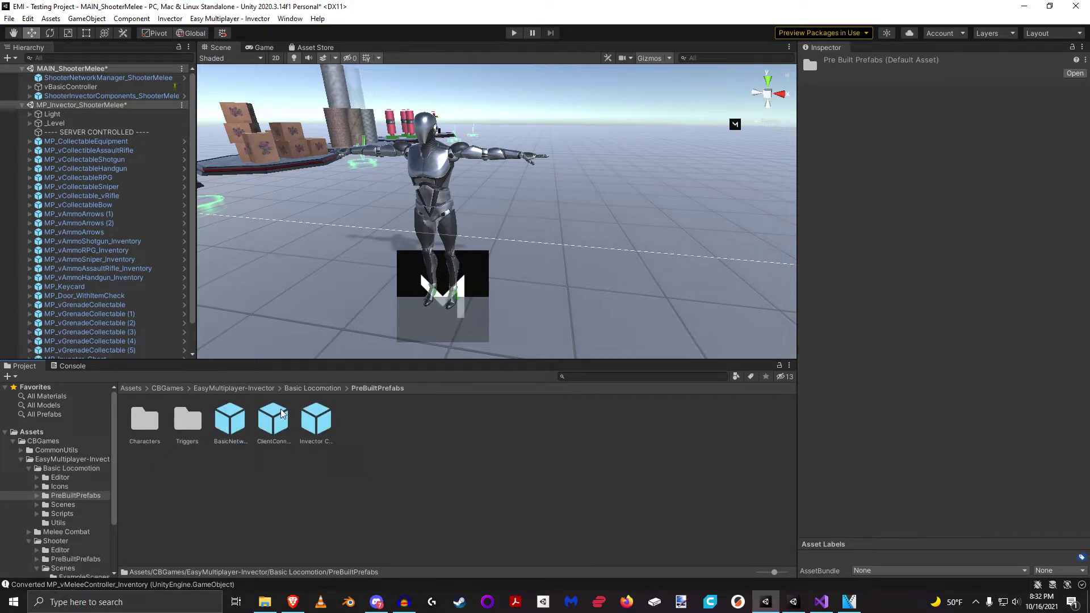
{"action": "left_click", "coordinate": [325, 391]}
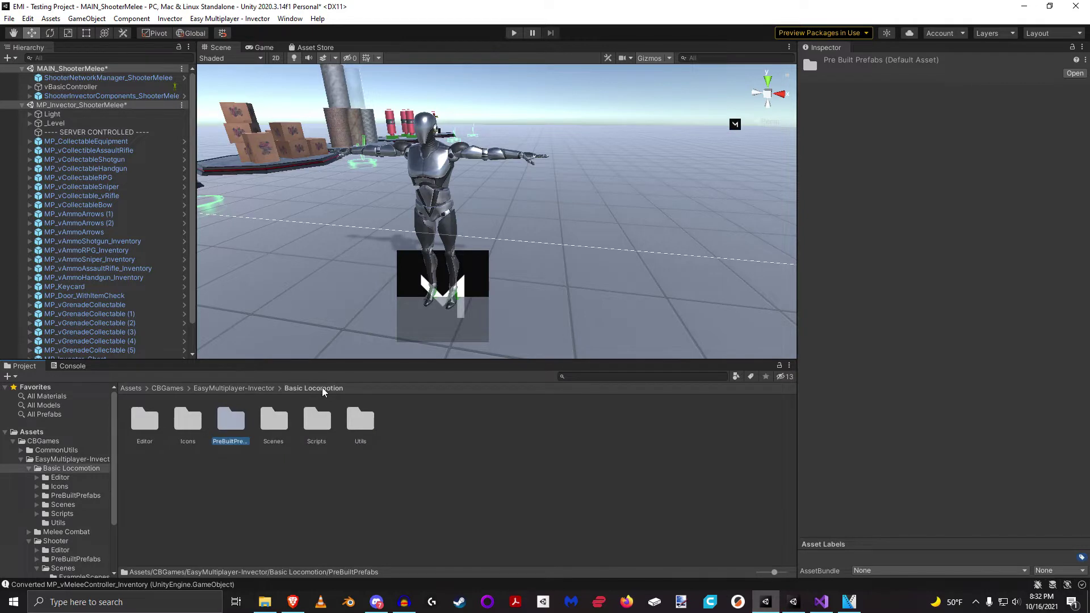
{"action": "double_click", "coordinate": [274, 421]}
{"action": "left_click", "coordinate": [185, 434]}
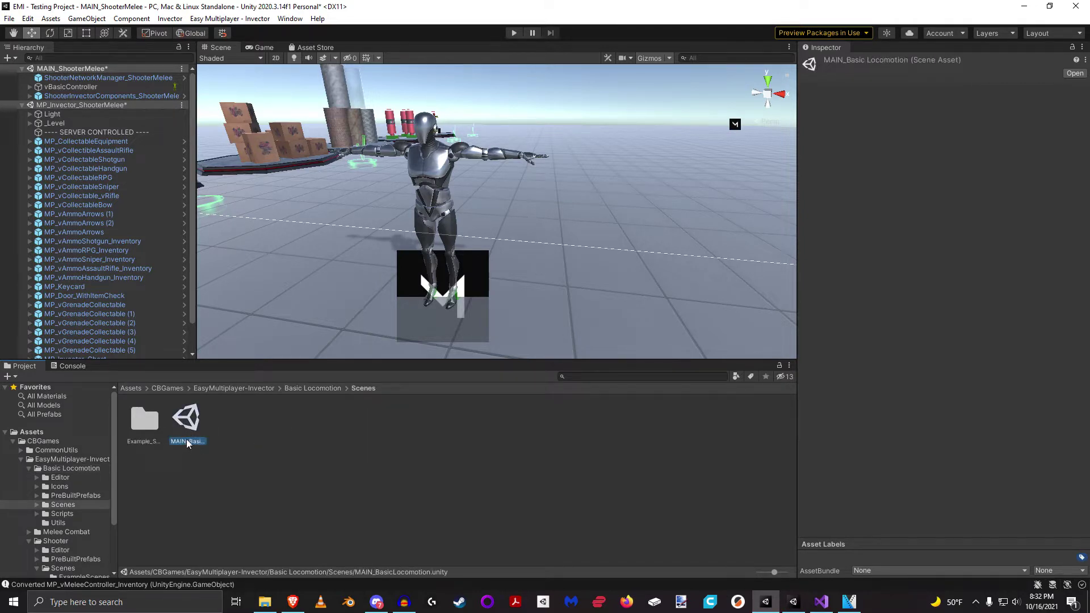
{"action": "left_click", "coordinate": [108, 78]}
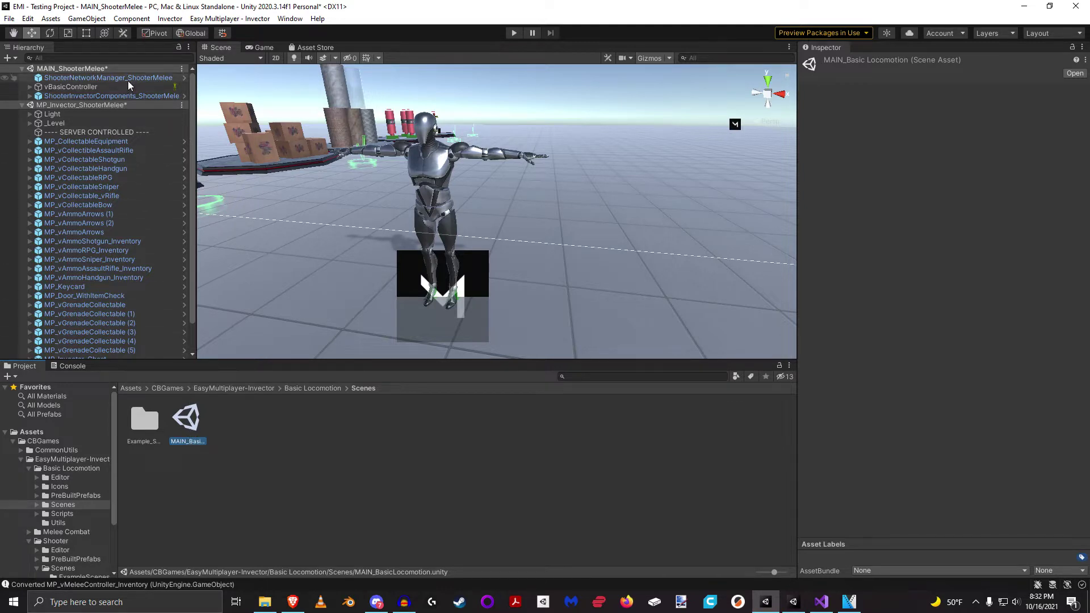
Inspect the BasicNetworkManager prefab in Basic Locomotion's PreBuiltPrefabs, then reselect ShooterNetworkManager_ShooterMelee
{"action": "left_click", "coordinate": [69, 496]}
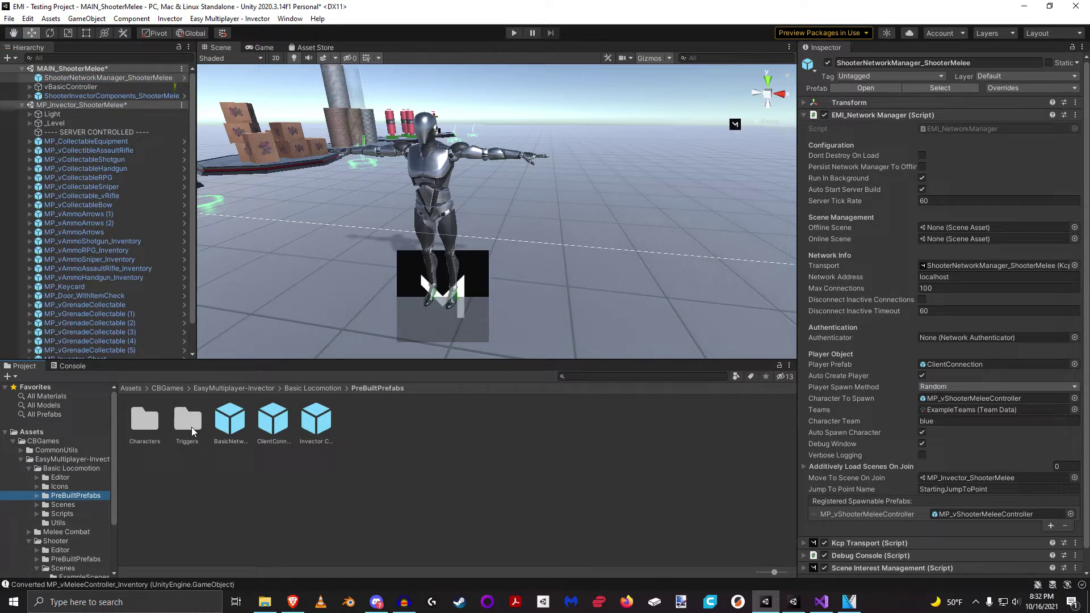
{"action": "left_click", "coordinate": [220, 426]}
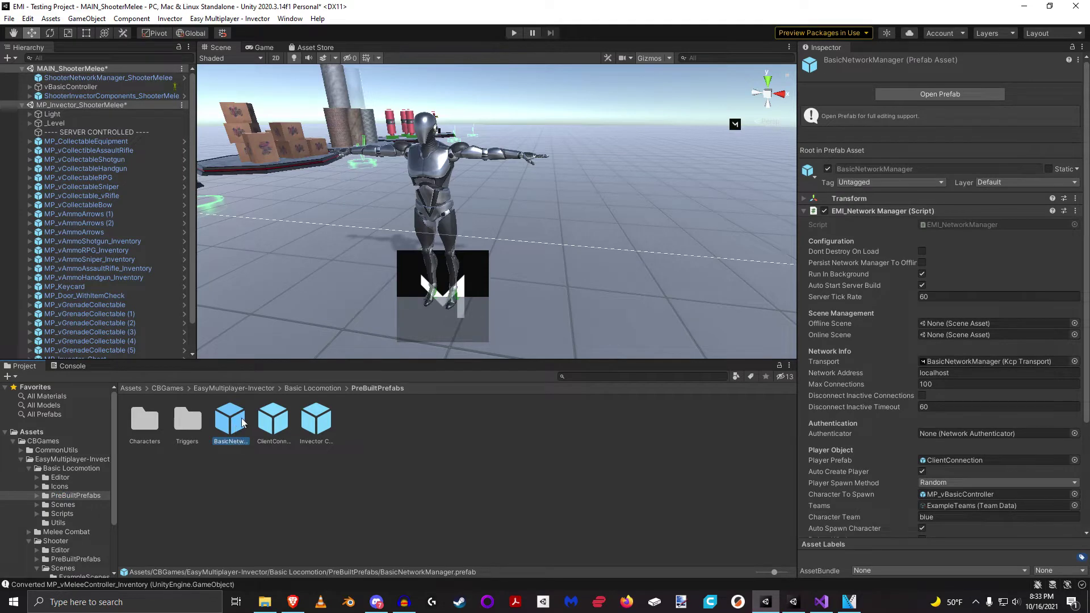
{"action": "left_click", "coordinate": [94, 79]}
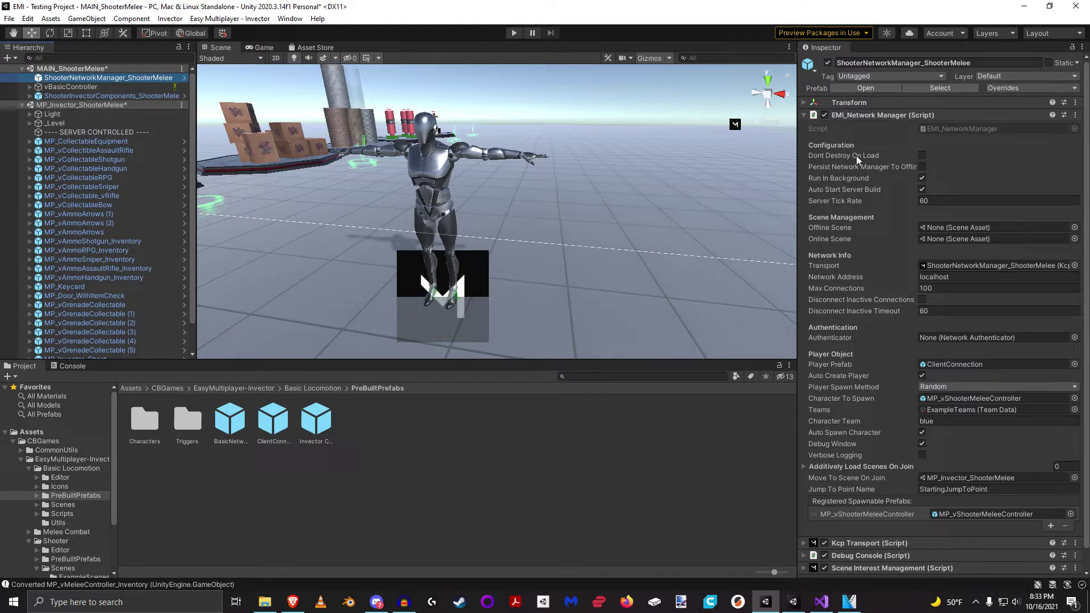
{"action": "mouse_move", "coordinate": [855, 156]}
{"action": "left_click", "coordinate": [803, 467]}
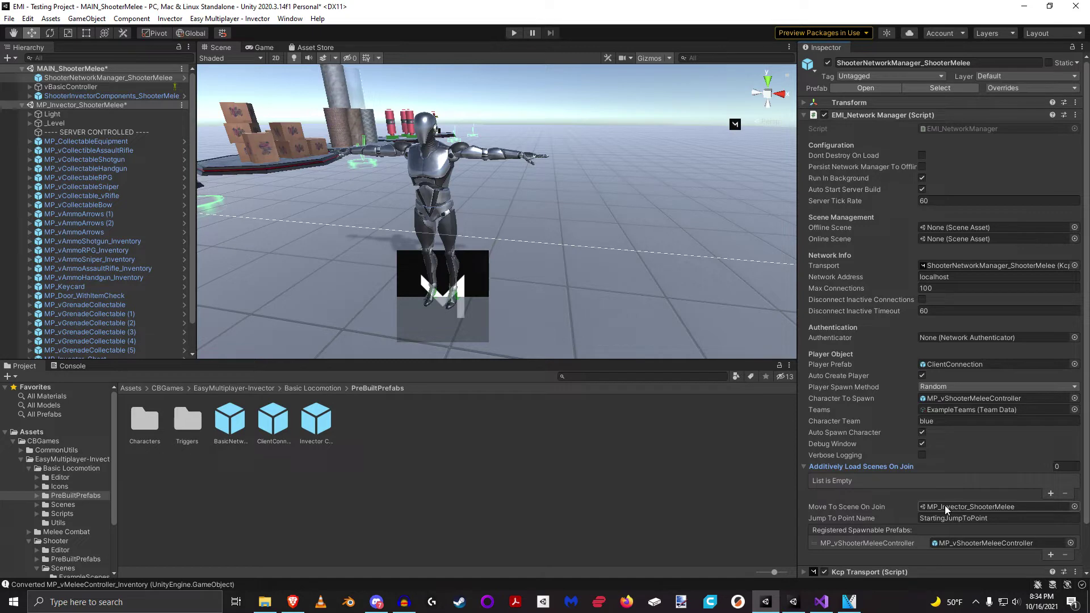
Confirm the Additively Load Scenes On Join list is empty, then switch back to the Network Manager docs page
{"action": "left_click", "coordinate": [922, 433]}
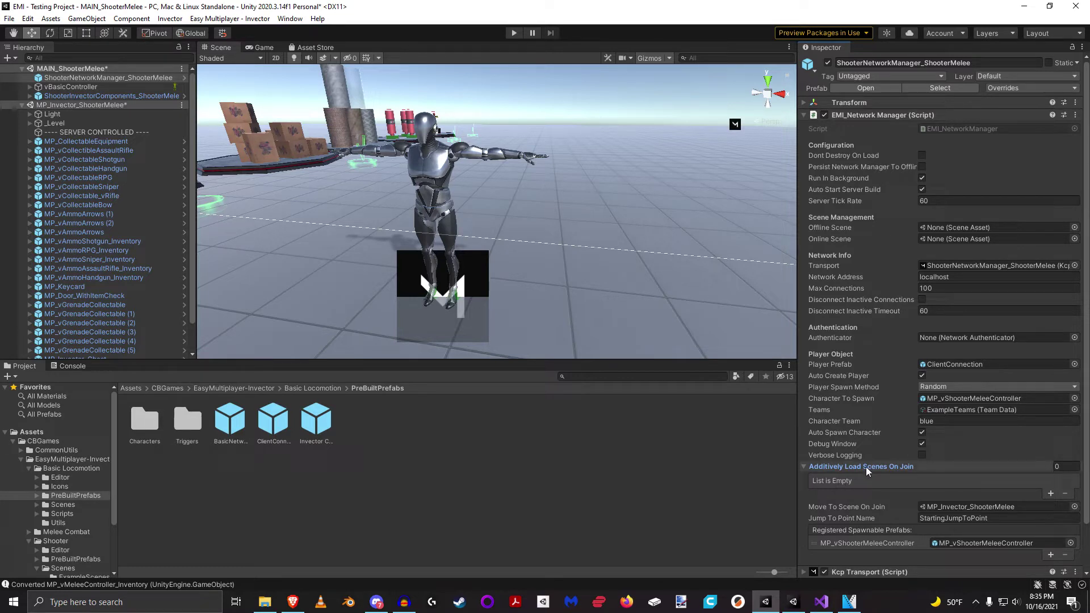
{"action": "left_click", "coordinate": [866, 466]}
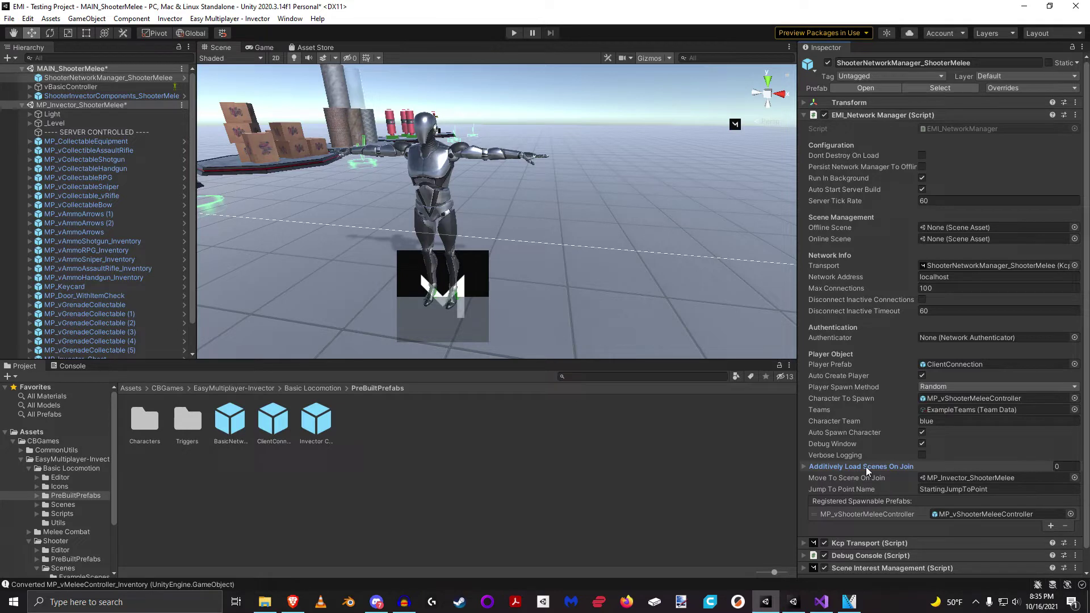
{"action": "scroll", "coordinate": [882, 300], "scroll_direction": "down", "scroll_amount": 1}
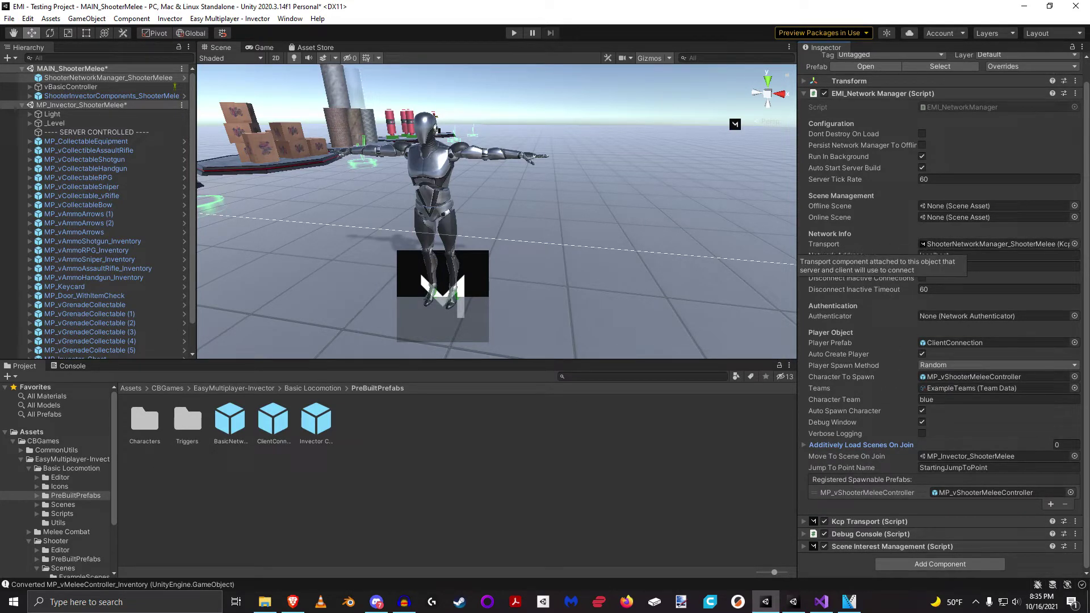
{"action": "key", "text": "alt+Tab"}
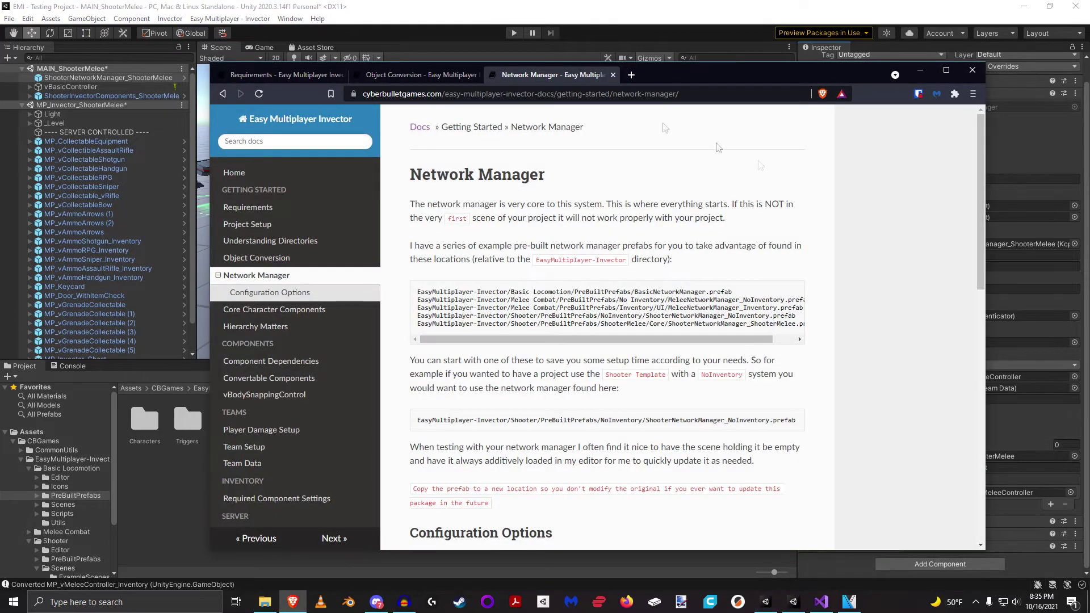
Search the web for 'mirror transports' and open the Mirror Transports documentation page
{"action": "left_click", "coordinate": [633, 72]}
{"action": "type", "text": "mirro"}
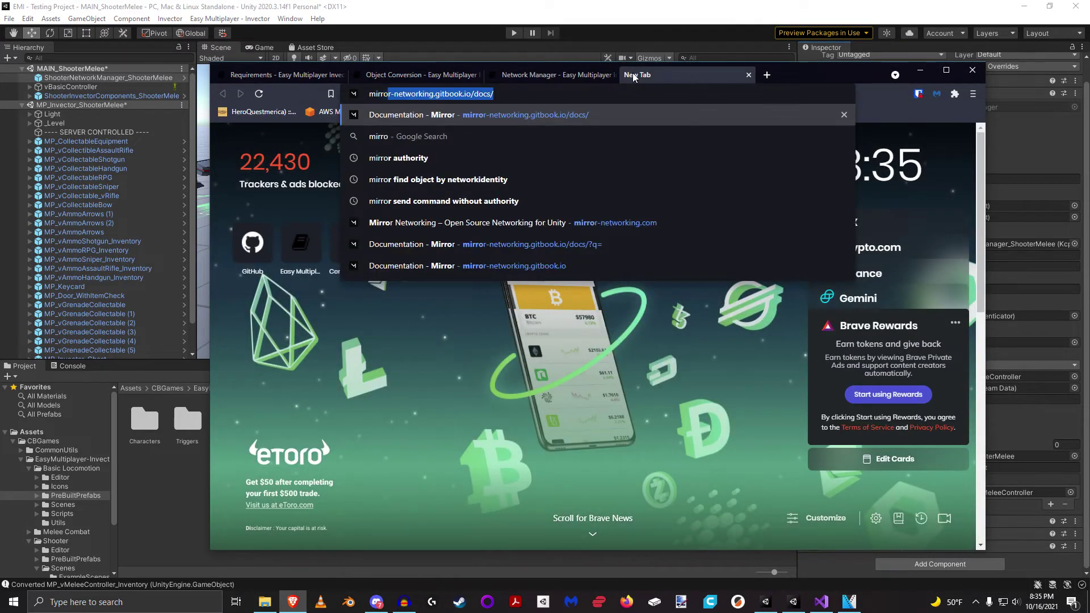
{"action": "type", "text": "r transports"}
{"action": "key", "text": "Return"}
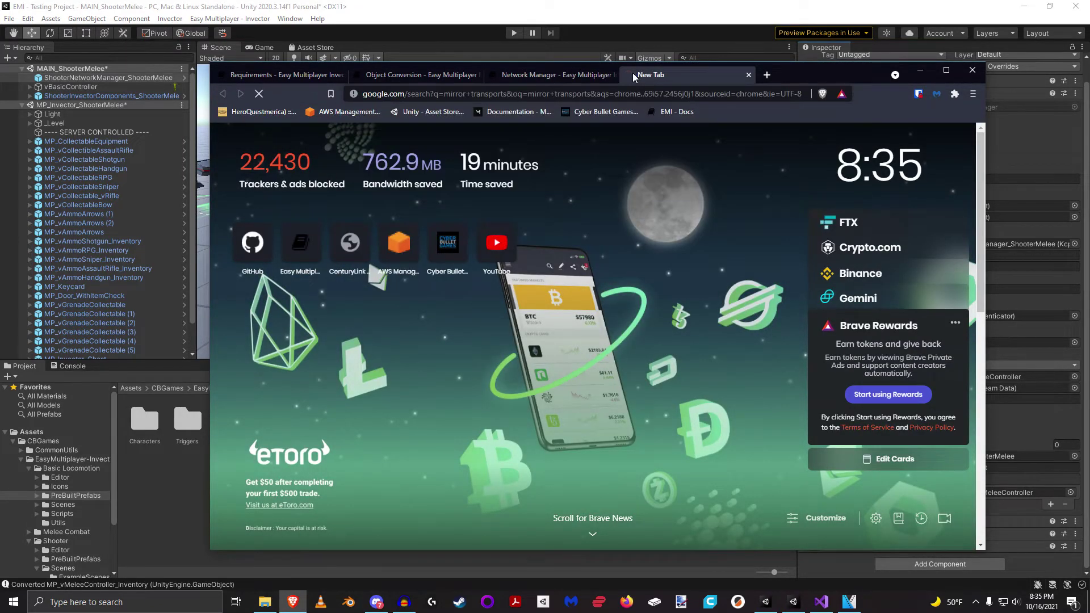
{"action": "left_click", "coordinate": [392, 230]}
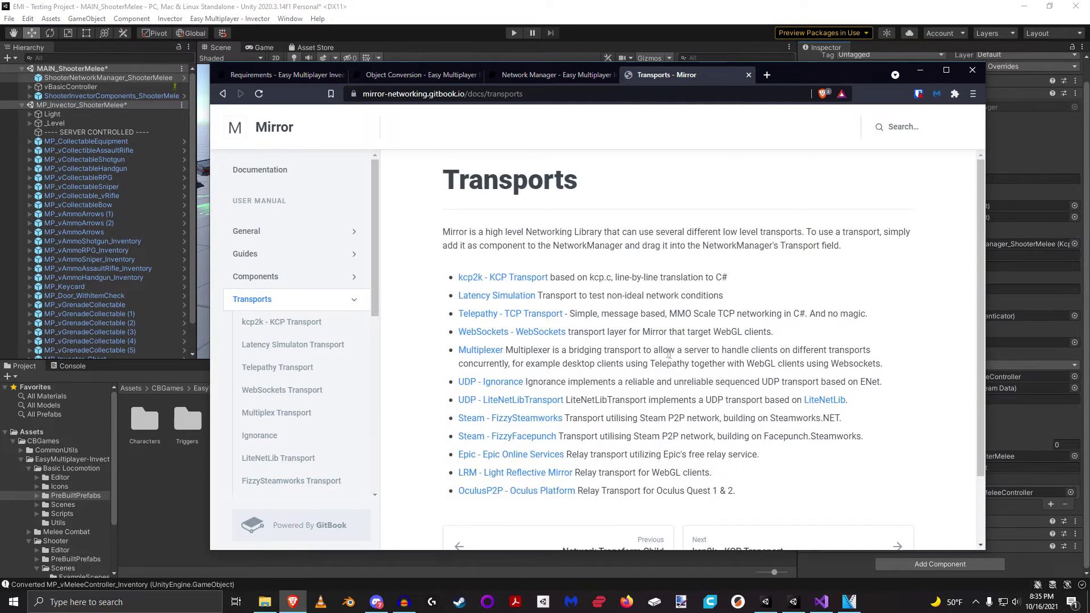
{"action": "scroll", "coordinate": [588, 264], "scroll_direction": "down", "scroll_amount": 2}
{"action": "scroll", "coordinate": [588, 264], "scroll_direction": "up", "scroll_amount": 1}
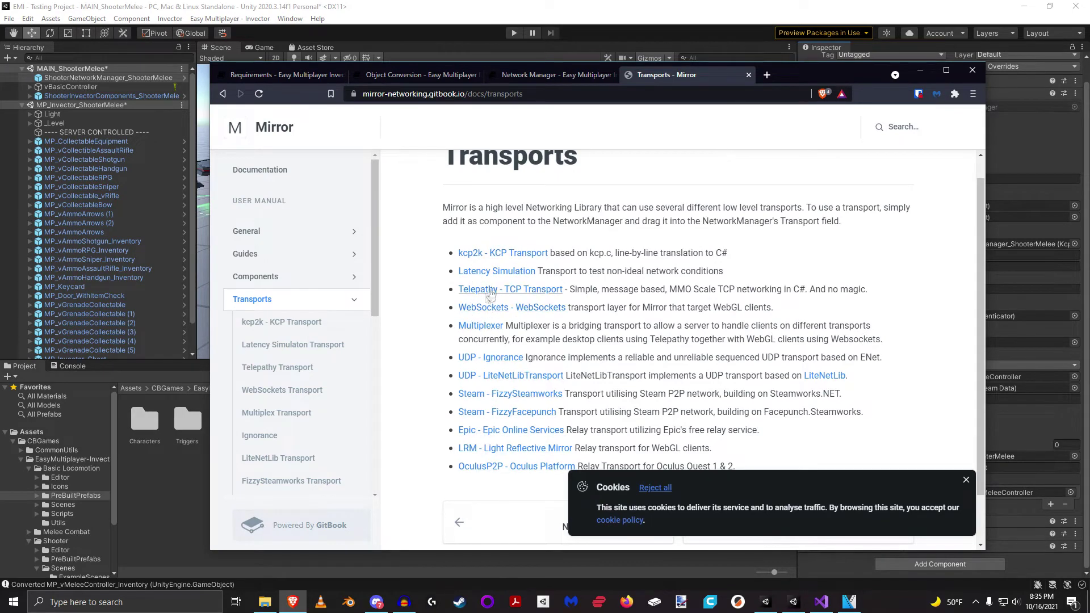
Read the kcp2k KCP Transport page, highlighting TCP and UDP, then minimize the browser
{"action": "left_click", "coordinate": [499, 254]}
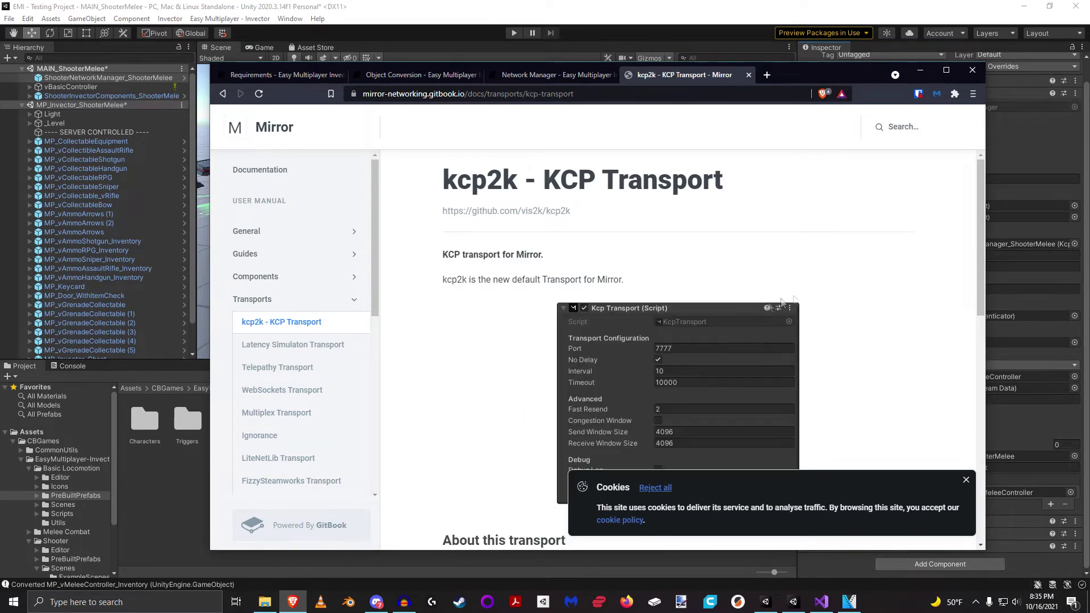
{"action": "scroll", "coordinate": [805, 300], "scroll_direction": "down", "scroll_amount": 2}
{"action": "scroll", "coordinate": [805, 299], "scroll_direction": "down", "scroll_amount": 3}
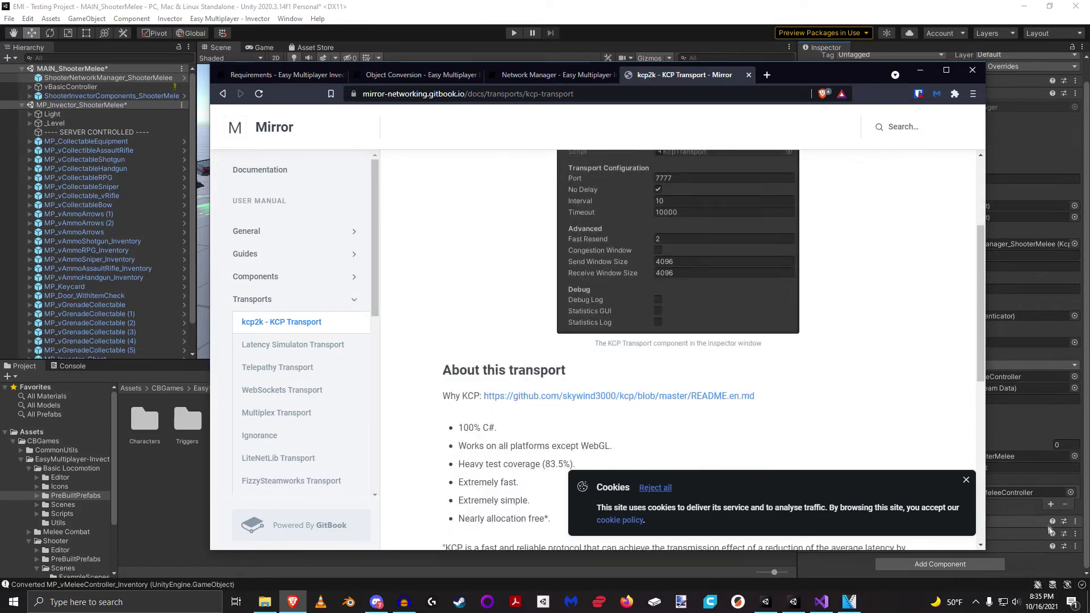
{"action": "scroll", "coordinate": [518, 307], "scroll_direction": "down", "scroll_amount": 3}
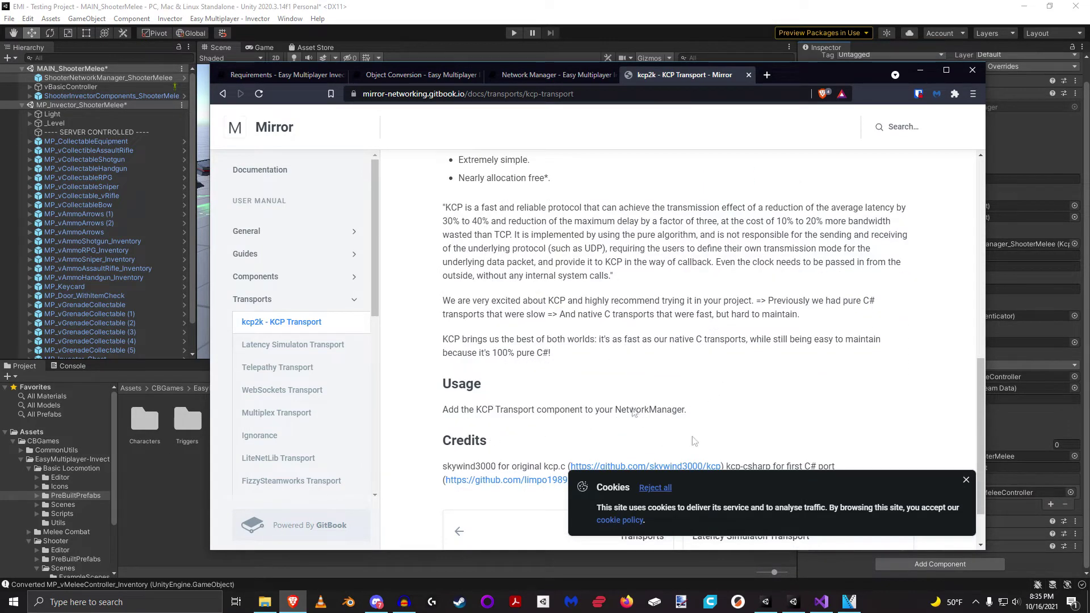
{"action": "scroll", "coordinate": [751, 280], "scroll_direction": "up", "scroll_amount": 1}
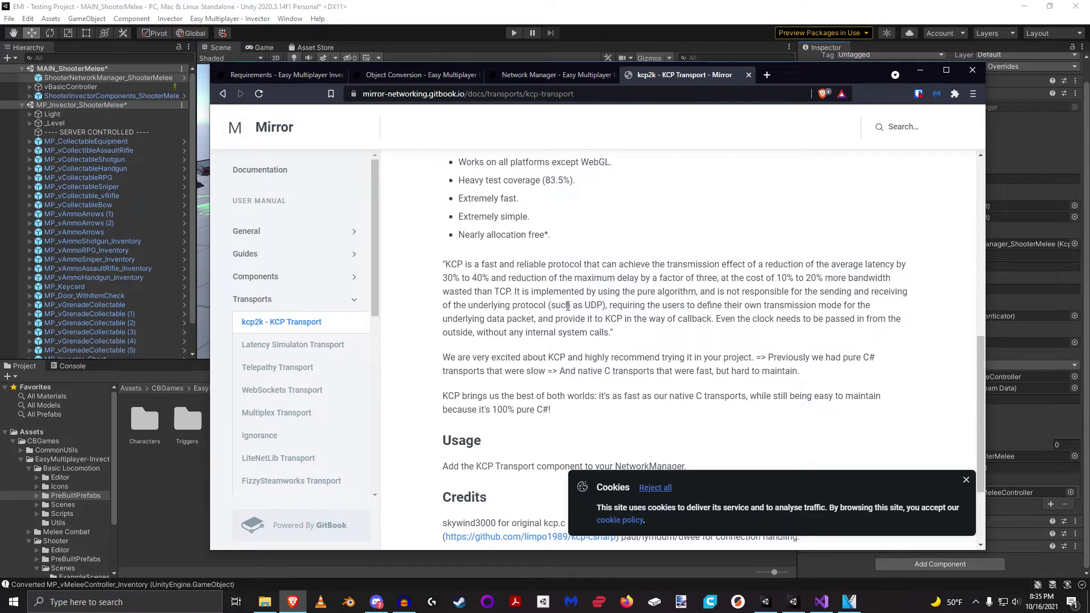
{"action": "double_click", "coordinate": [505, 292]}
{"action": "double_click", "coordinate": [593, 305]}
{"action": "scroll", "coordinate": [624, 389], "scroll_direction": "down", "scroll_amount": 2}
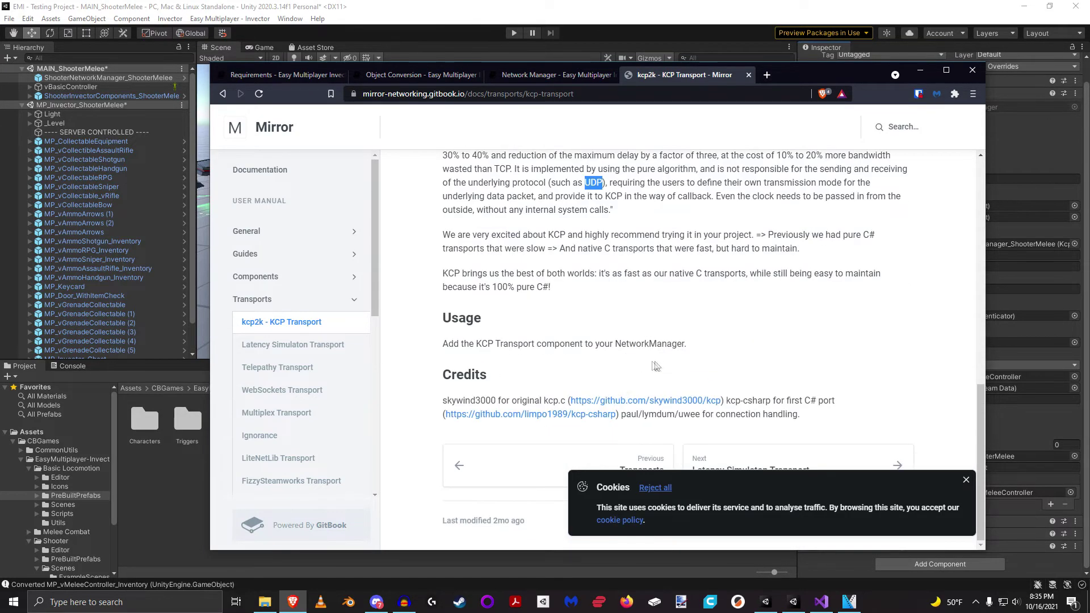
{"action": "left_click", "coordinate": [919, 70]}
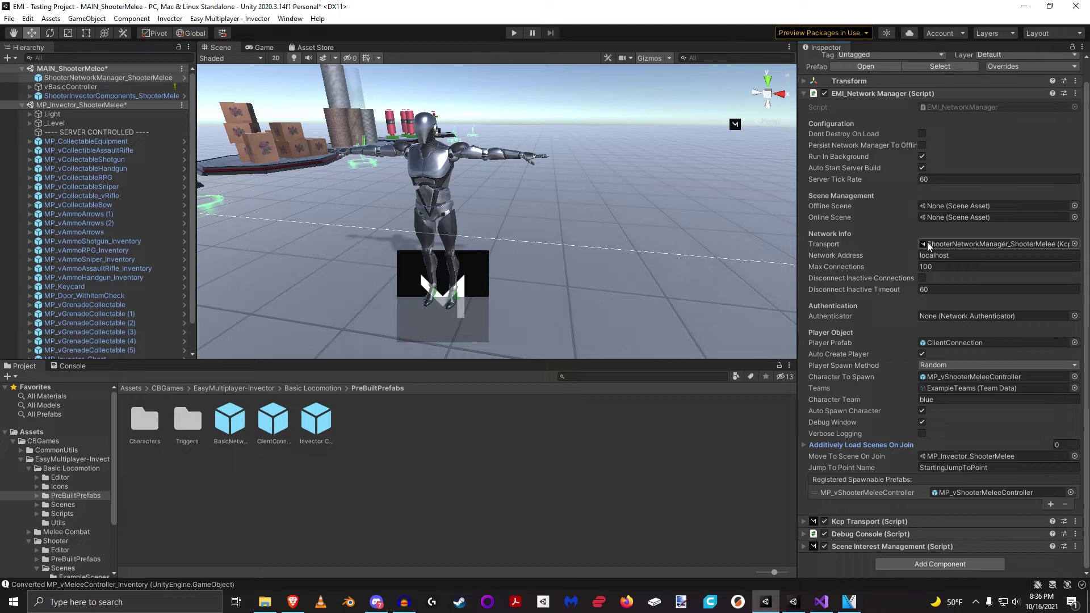
{"action": "scroll", "coordinate": [928, 246], "scroll_direction": "up", "scroll_amount": 1}
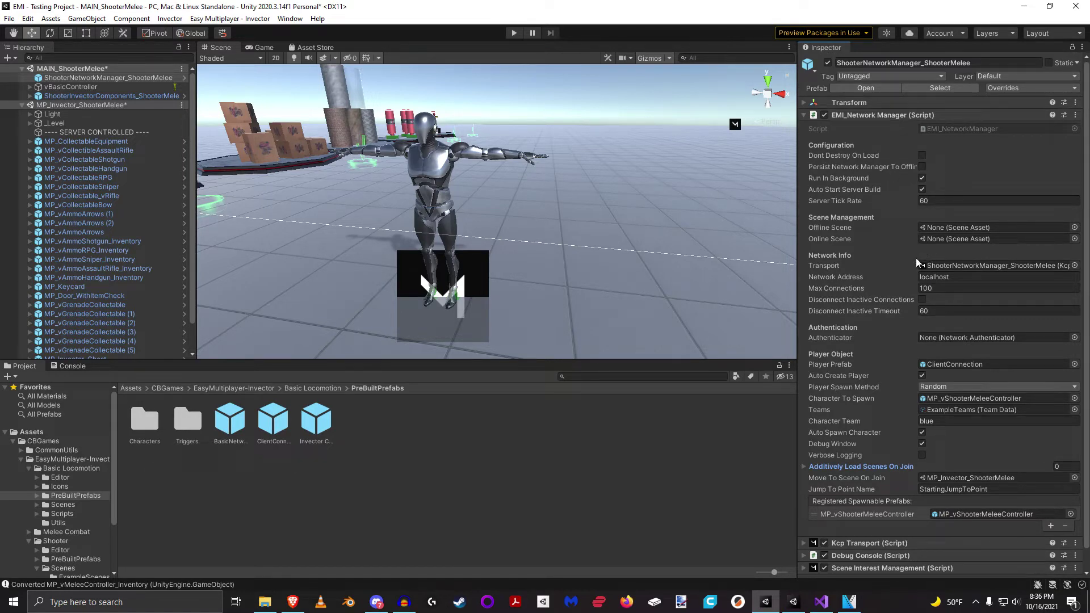
{"action": "left_click", "coordinate": [1016, 265]}
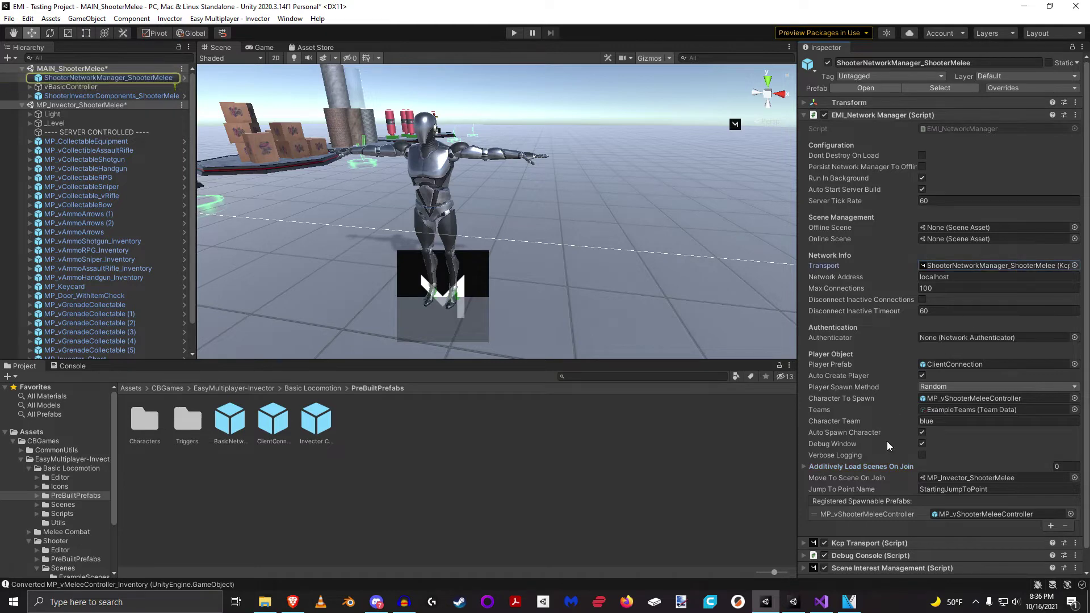
{"action": "scroll", "coordinate": [886, 445], "scroll_direction": "down", "scroll_amount": 1}
{"action": "left_click", "coordinate": [804, 522]}
{"action": "scroll", "coordinate": [817, 513], "scroll_direction": "down", "scroll_amount": 9}
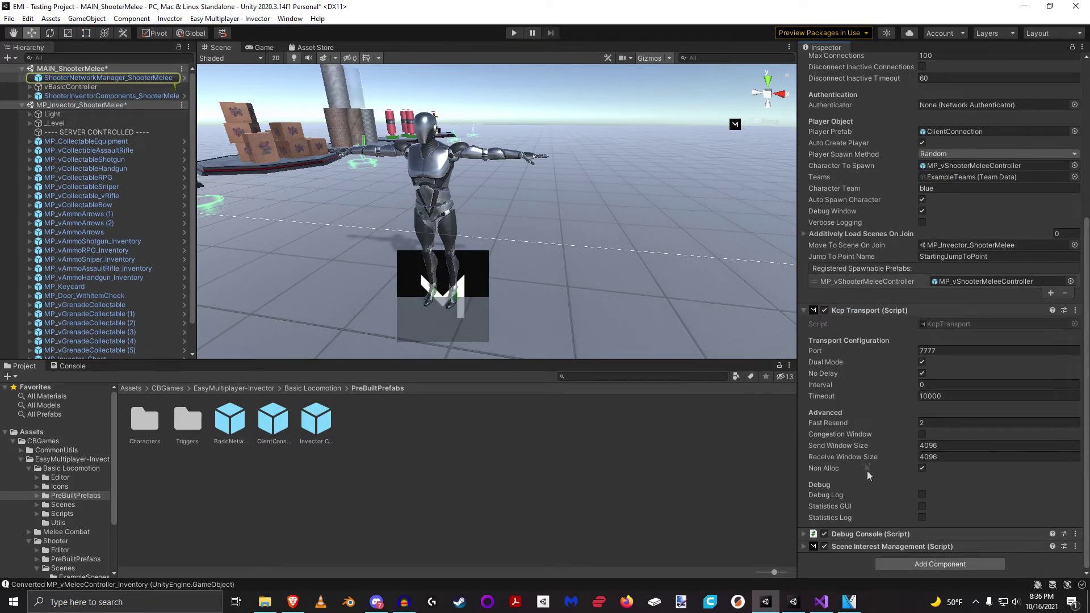
{"action": "left_click", "coordinate": [804, 310]}
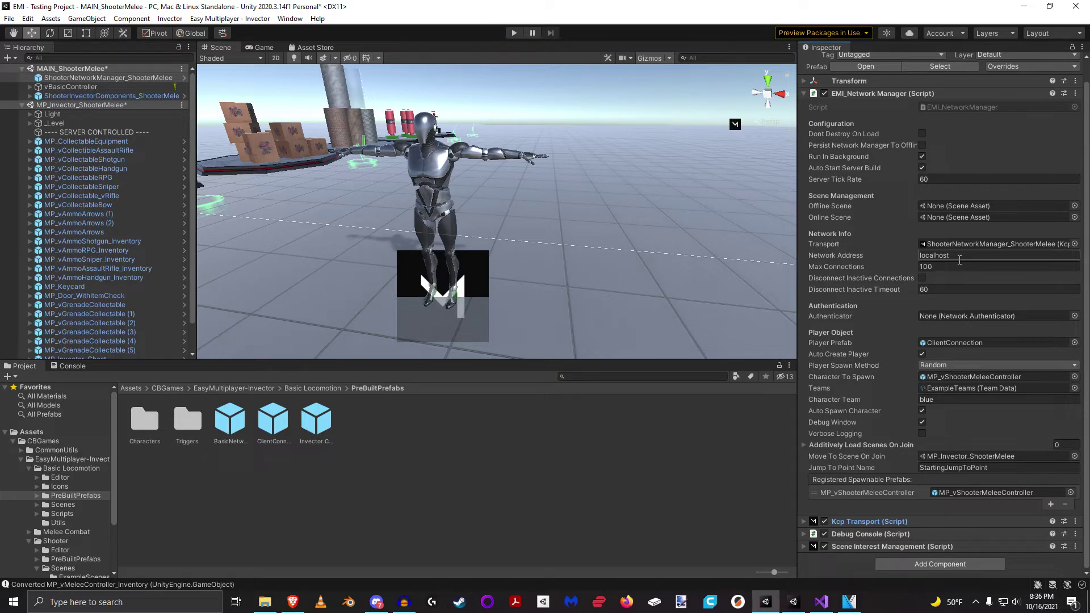
{"action": "left_click", "coordinate": [878, 521]}
{"action": "scroll", "coordinate": [893, 407], "scroll_direction": "down", "scroll_amount": 3}
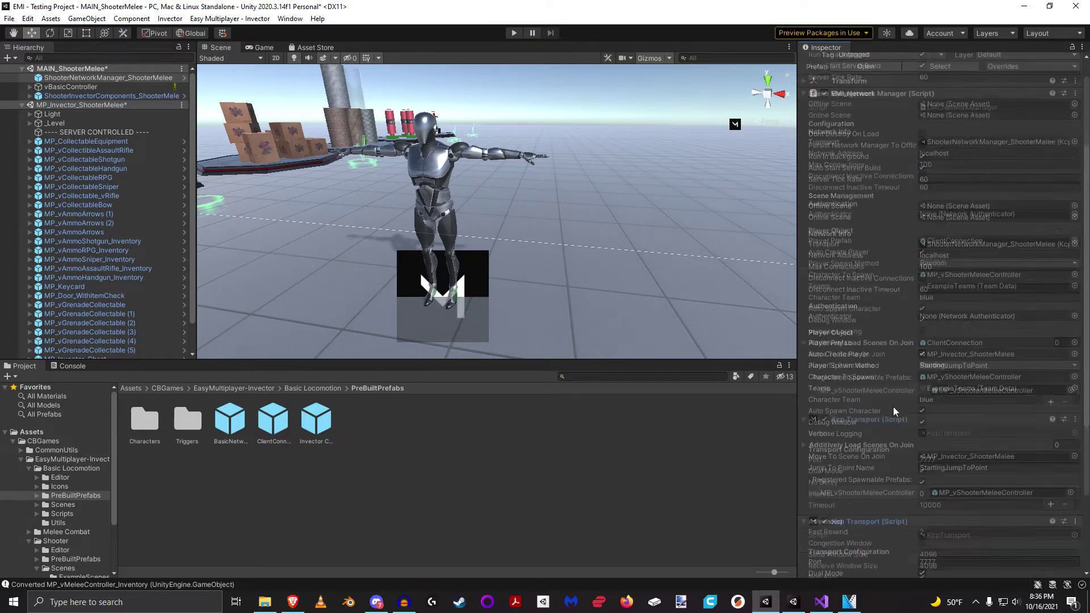
{"action": "scroll", "coordinate": [893, 406], "scroll_direction": "down", "scroll_amount": 3}
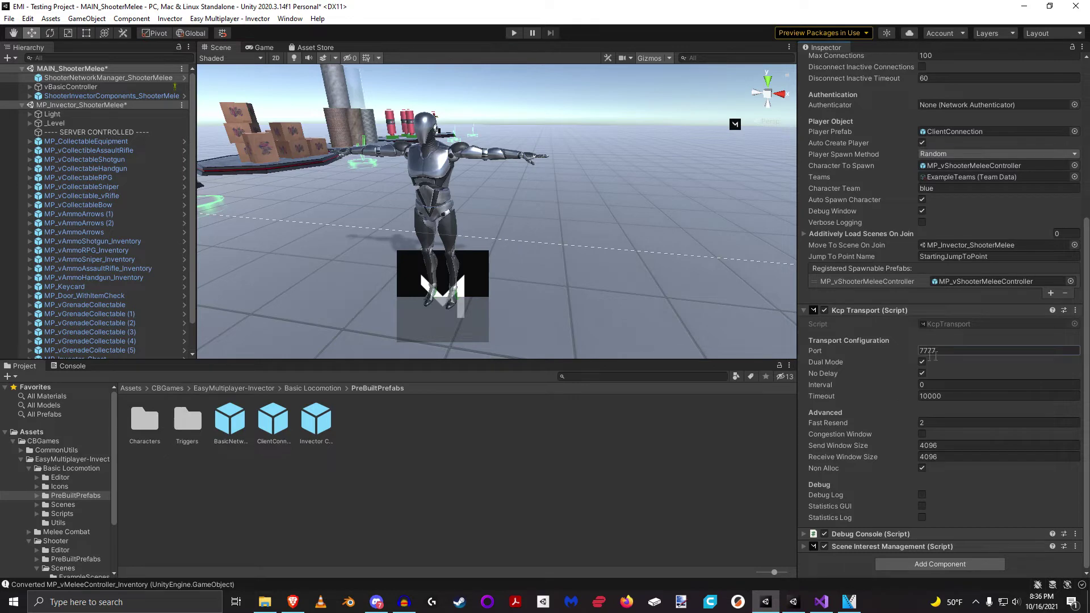
{"action": "left_click", "coordinate": [883, 310]}
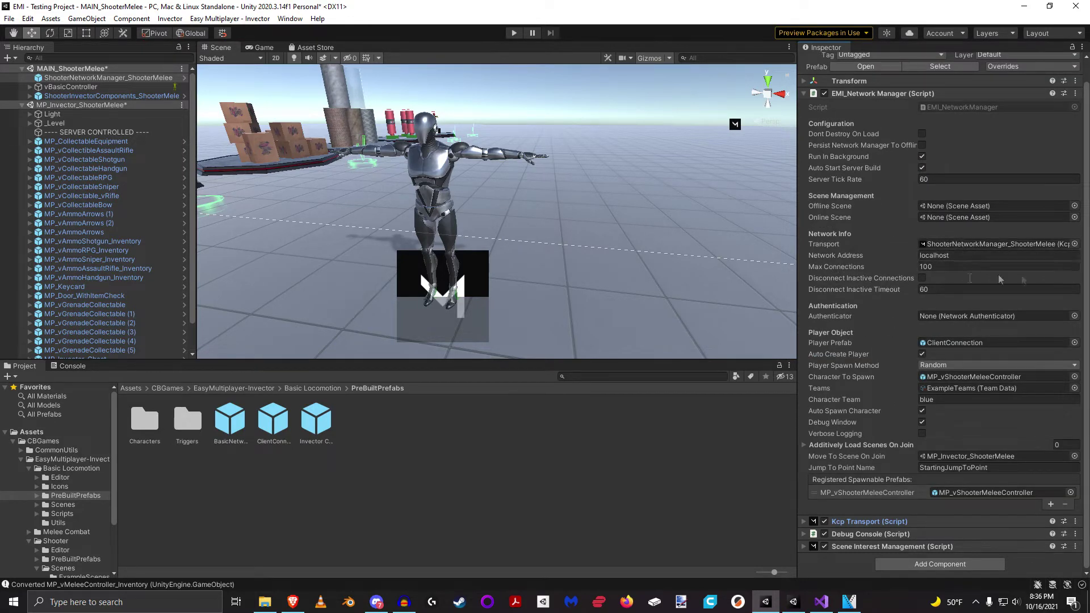
{"action": "left_click", "coordinate": [967, 267]}
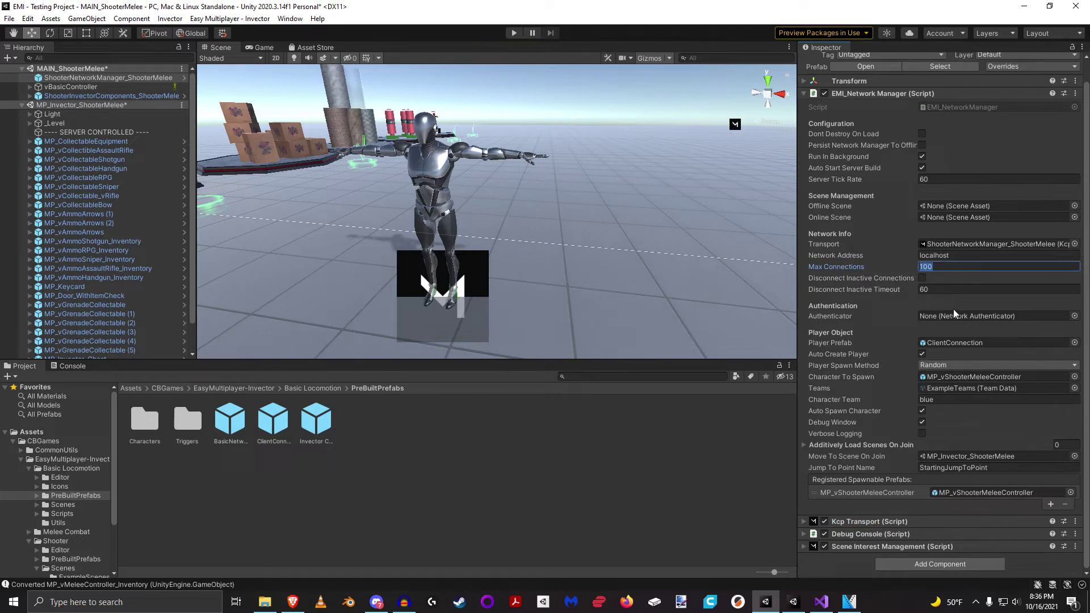
{"action": "left_click", "coordinate": [976, 290]}
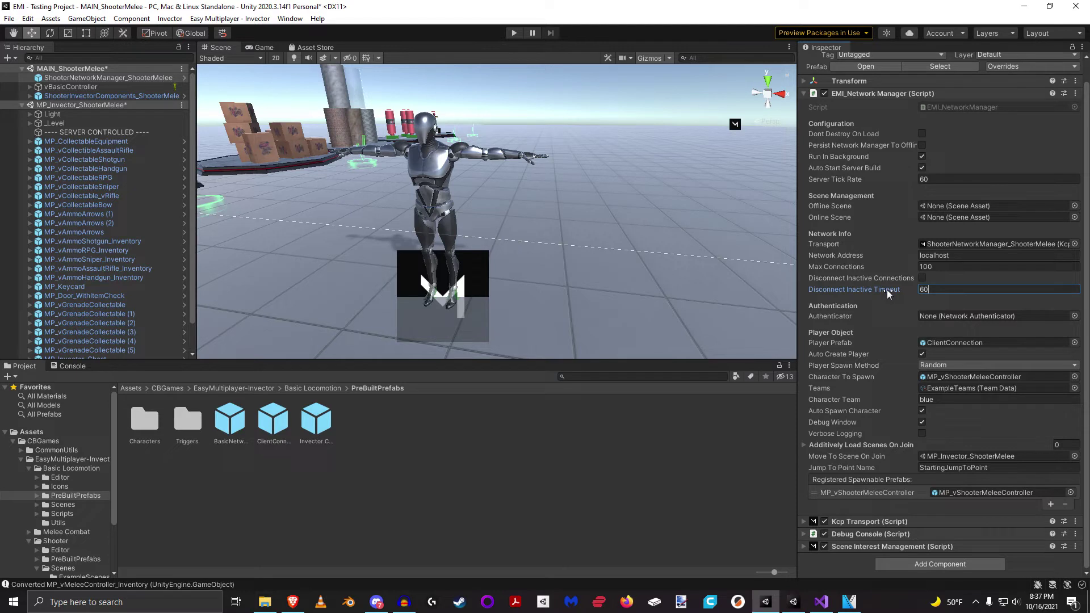
{"action": "left_click", "coordinate": [910, 316]}
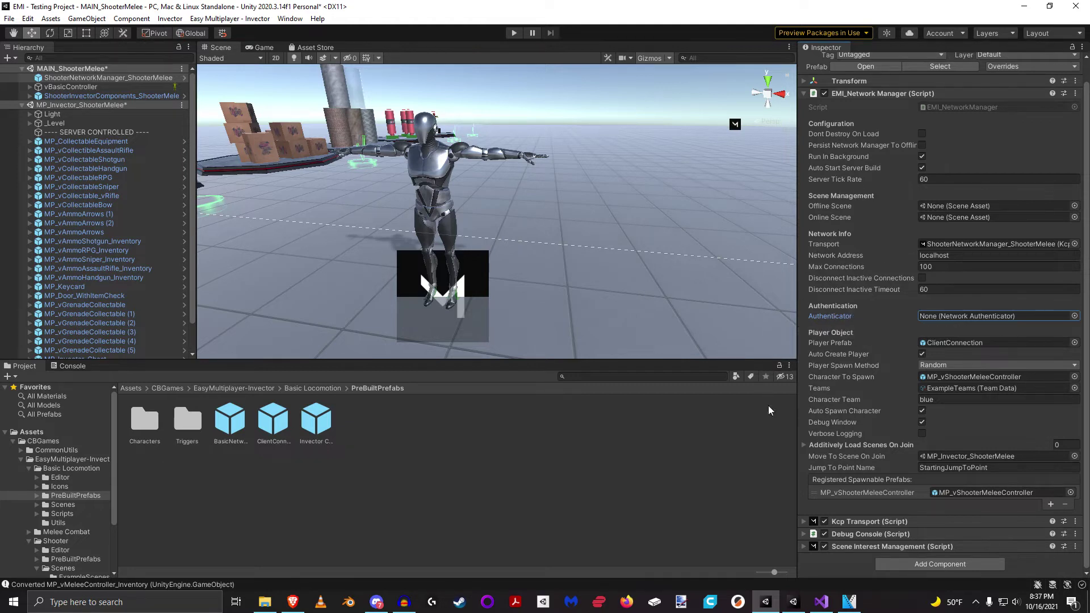
{"action": "left_click", "coordinate": [958, 343]}
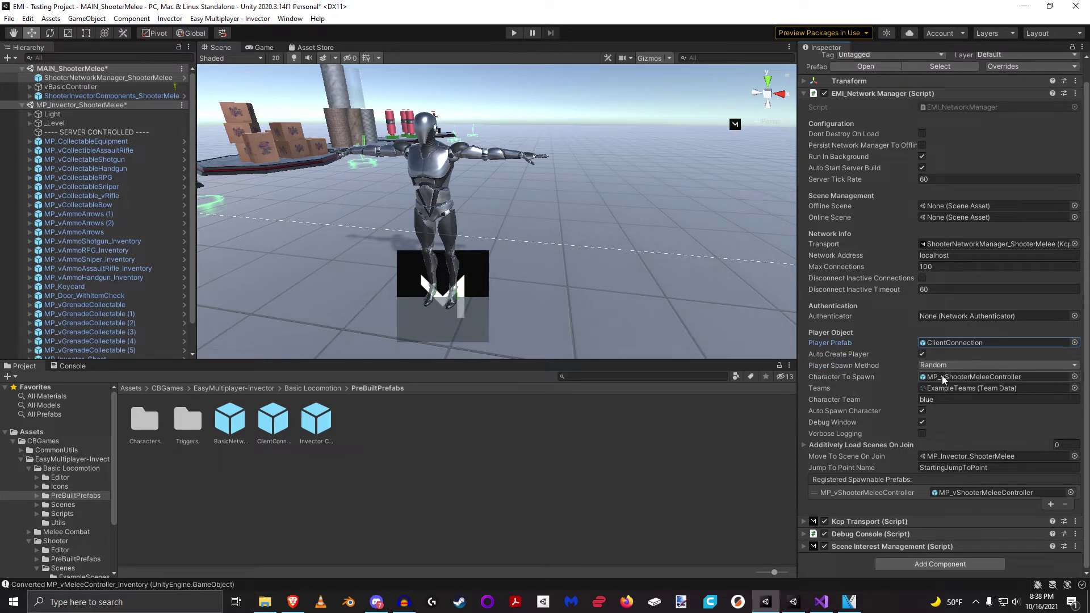
Check vBasicController, then commit 'blue' as the network manager's Character Team and review the toggles
{"action": "left_click", "coordinate": [82, 88]}
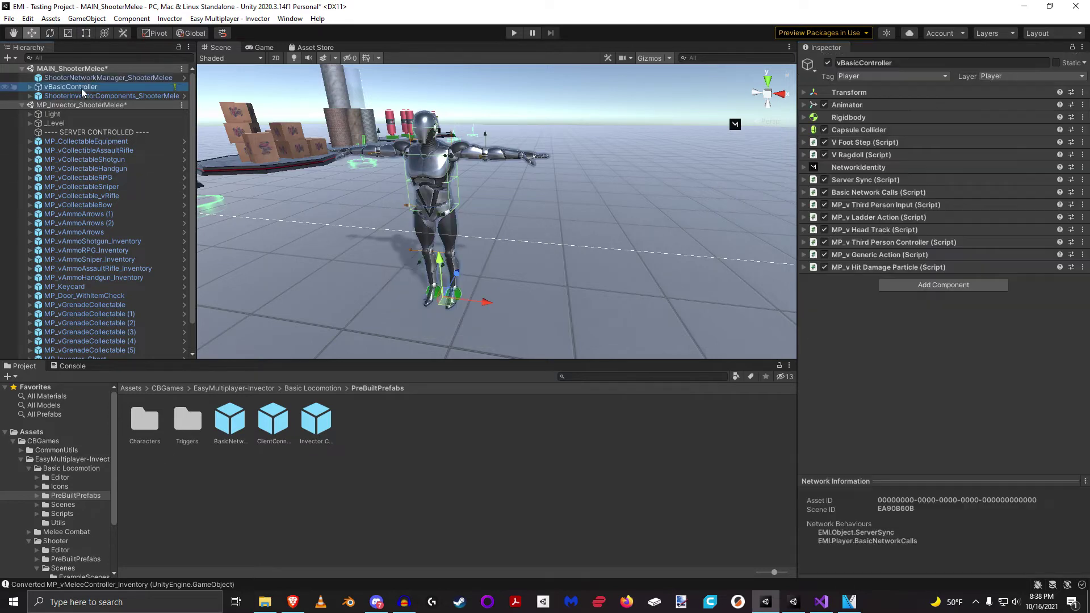
{"action": "left_click", "coordinate": [109, 76]}
{"action": "left_click", "coordinate": [979, 397]}
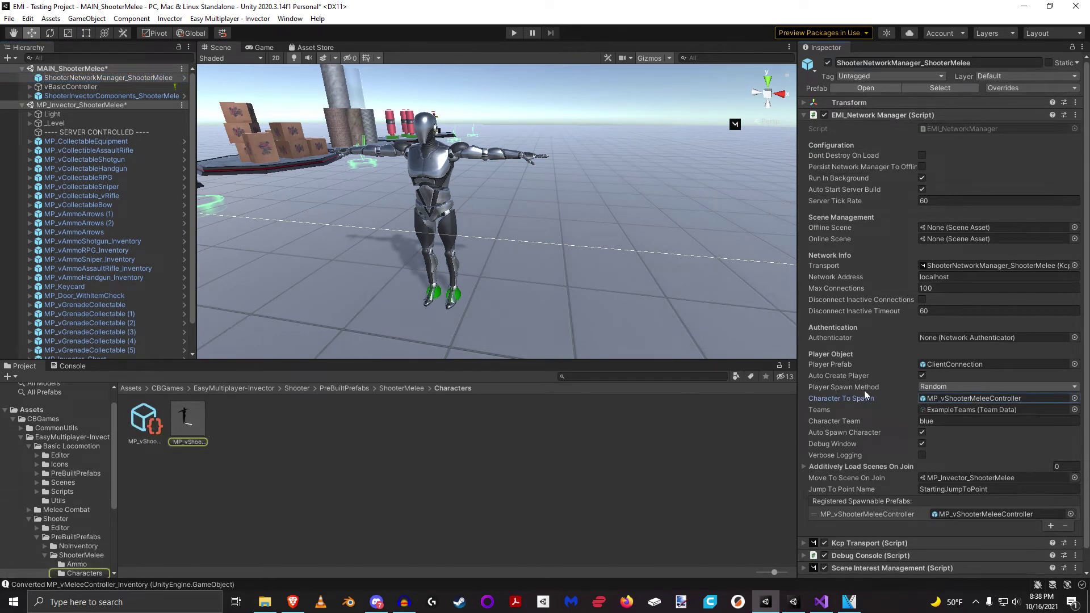
{"action": "mouse_move", "coordinate": [863, 390]}
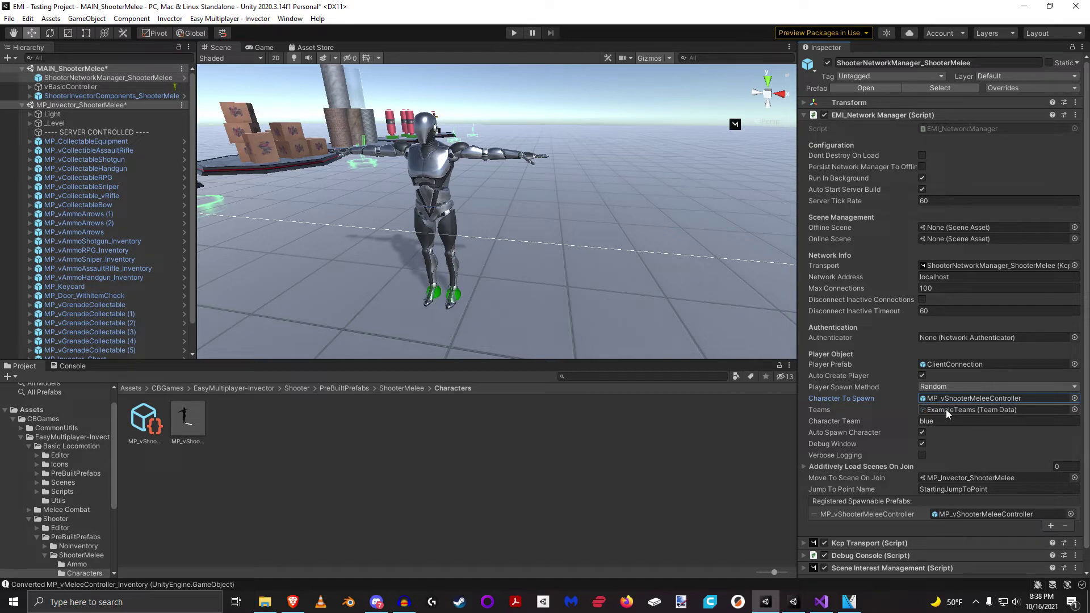
{"action": "left_click", "coordinate": [939, 422]}
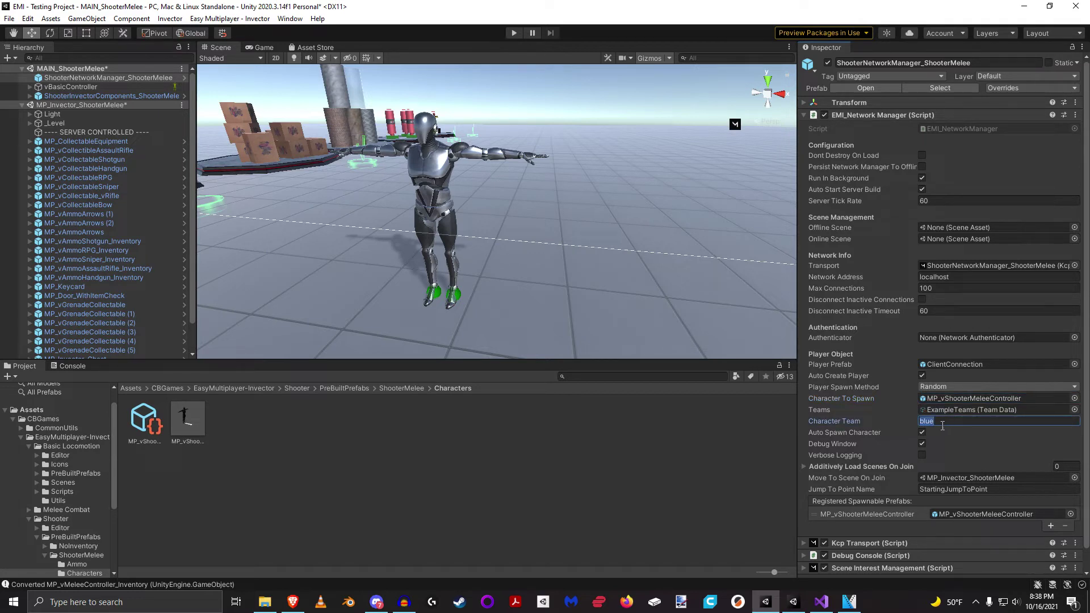
{"action": "left_click", "coordinate": [833, 432]}
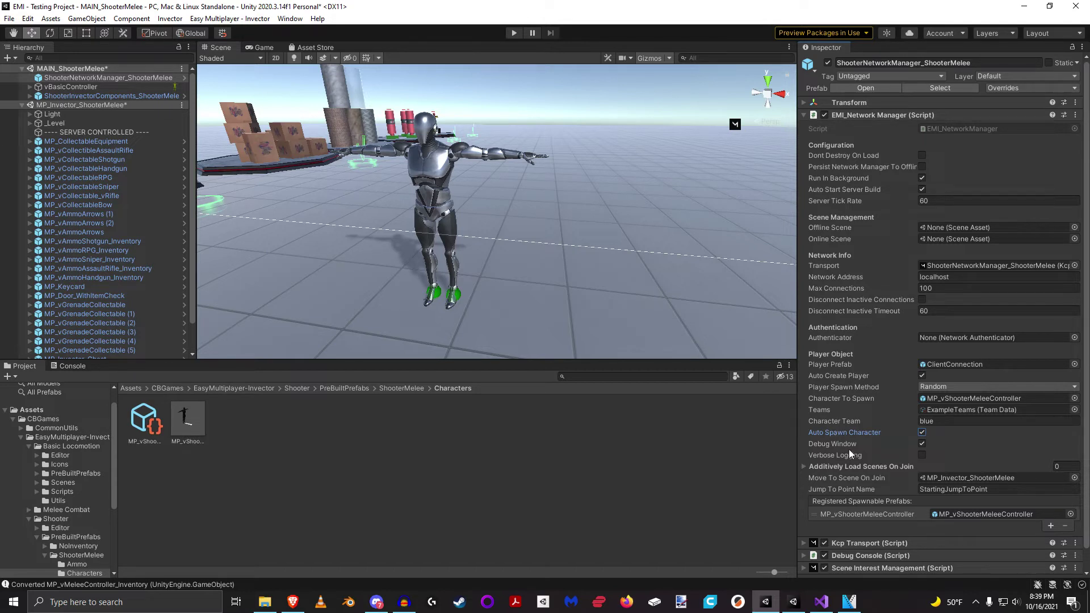
{"action": "mouse_move", "coordinate": [843, 445]}
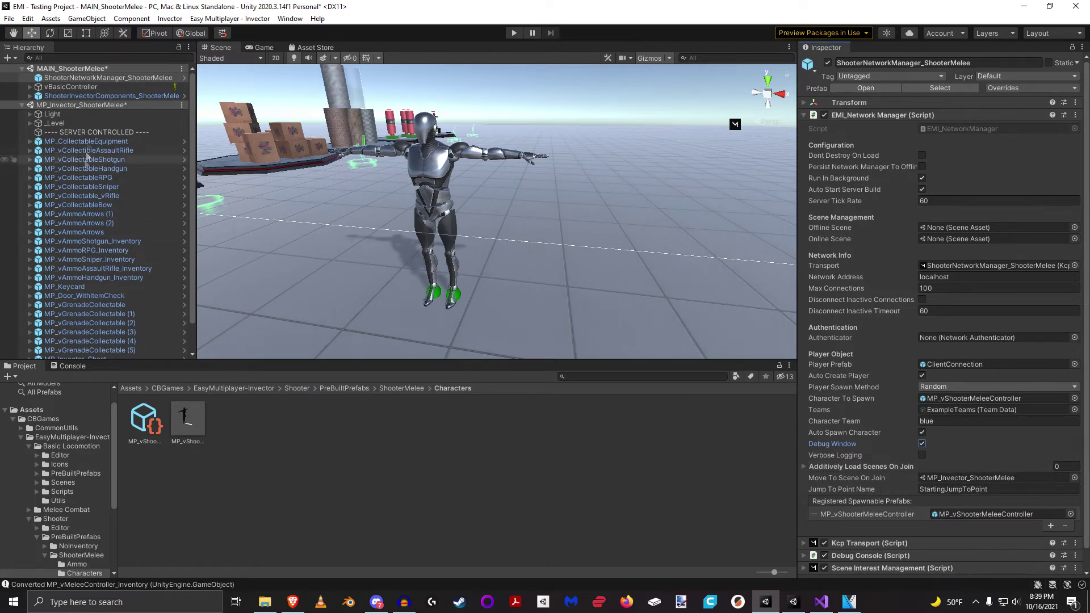
{"action": "scroll", "coordinate": [111, 270], "scroll_direction": "down", "scroll_amount": 2}
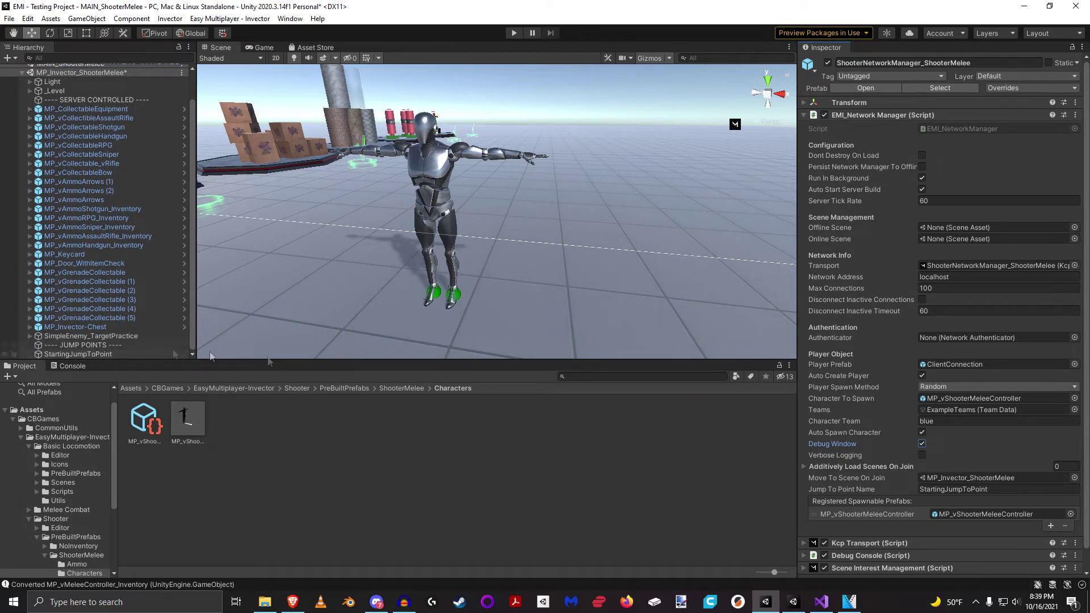
{"action": "left_click", "coordinate": [857, 486]}
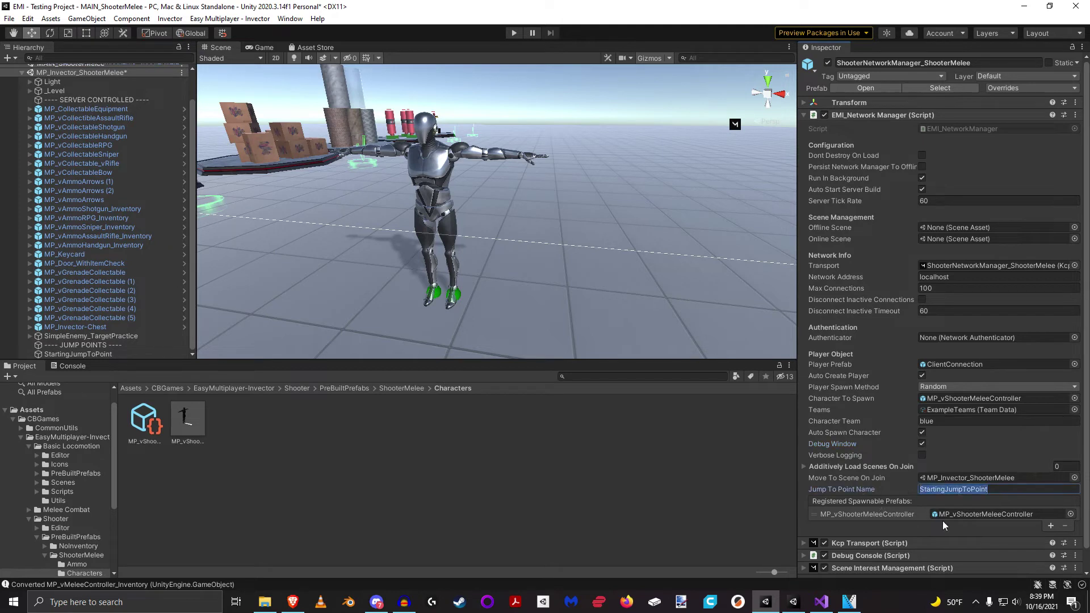
{"action": "left_click", "coordinate": [85, 353]}
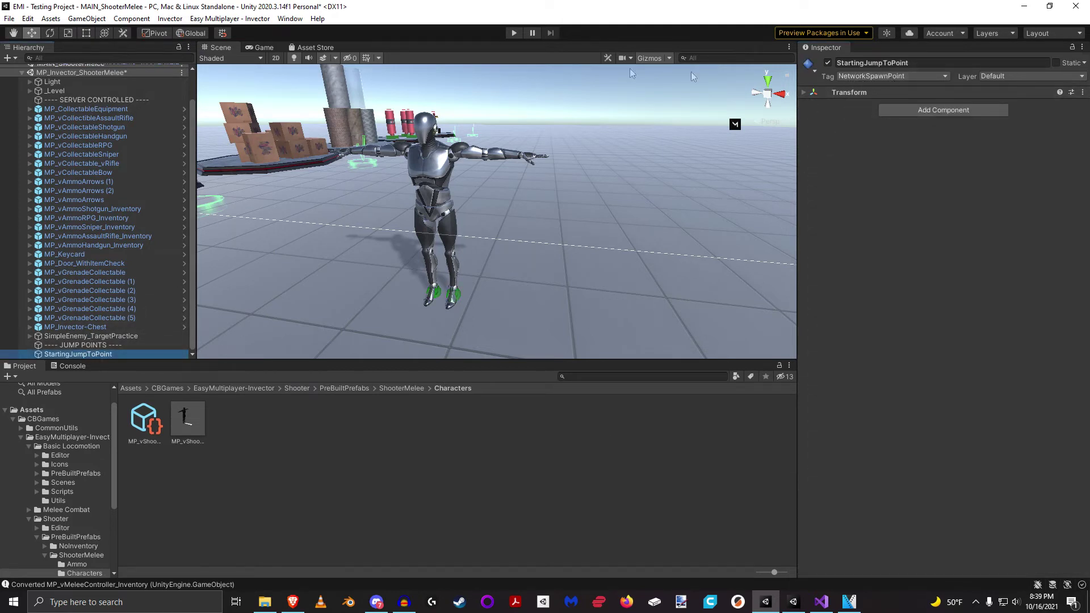
{"action": "scroll", "coordinate": [85, 97], "scroll_direction": "up", "scroll_amount": 2}
{"action": "left_click", "coordinate": [91, 77]}
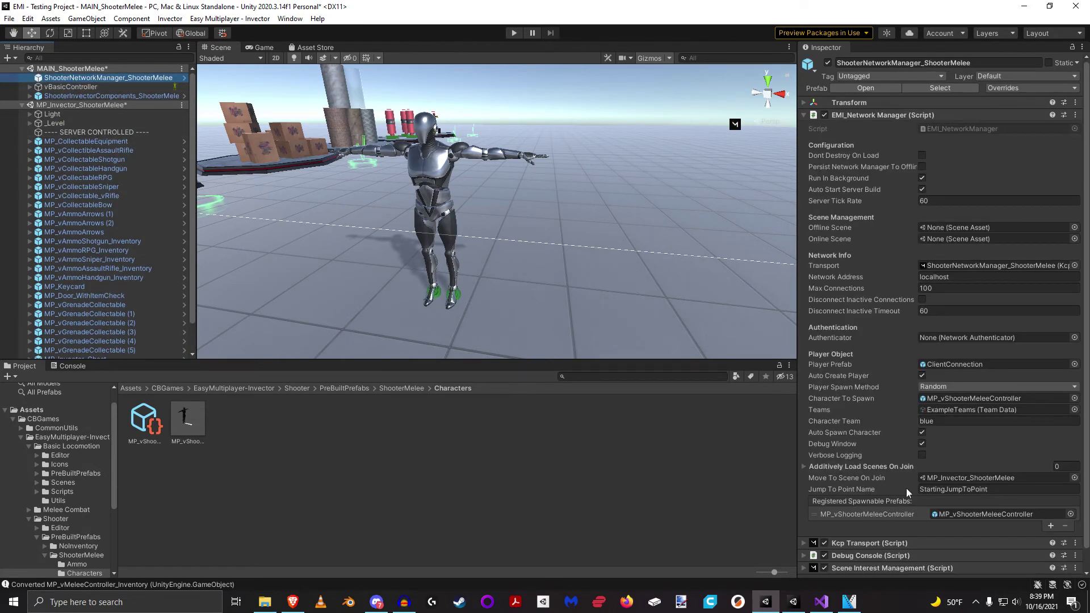
{"action": "mouse_move", "coordinate": [884, 489]}
{"action": "left_click", "coordinate": [937, 492]}
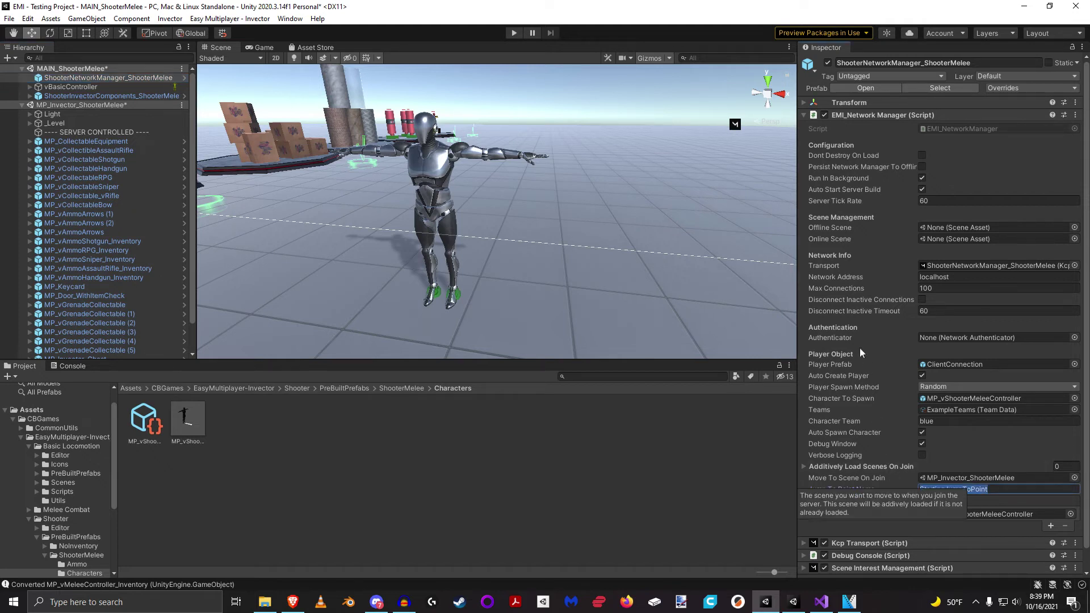
{"action": "scroll", "coordinate": [169, 238], "scroll_direction": "down", "scroll_amount": 3}
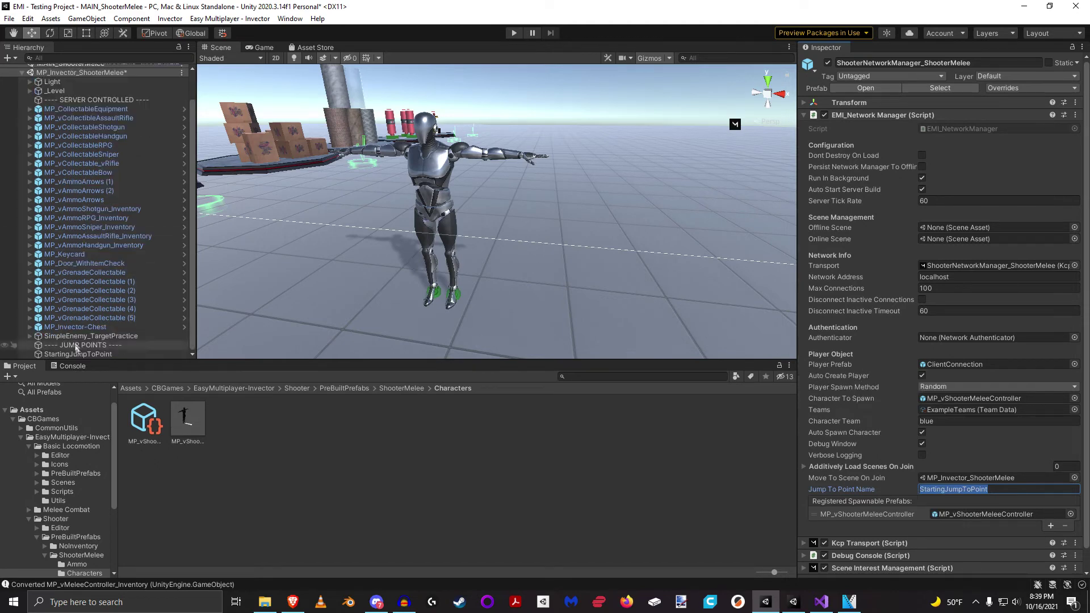
{"action": "left_click", "coordinate": [113, 353]}
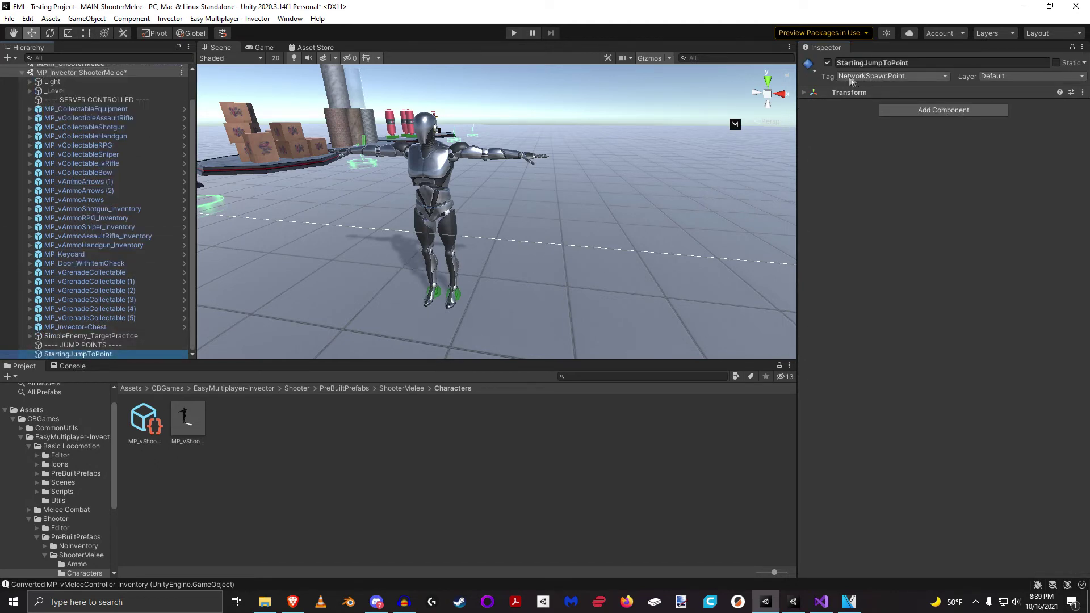
{"action": "scroll", "coordinate": [101, 143], "scroll_direction": "up", "scroll_amount": 3}
{"action": "left_click", "coordinate": [95, 77]}
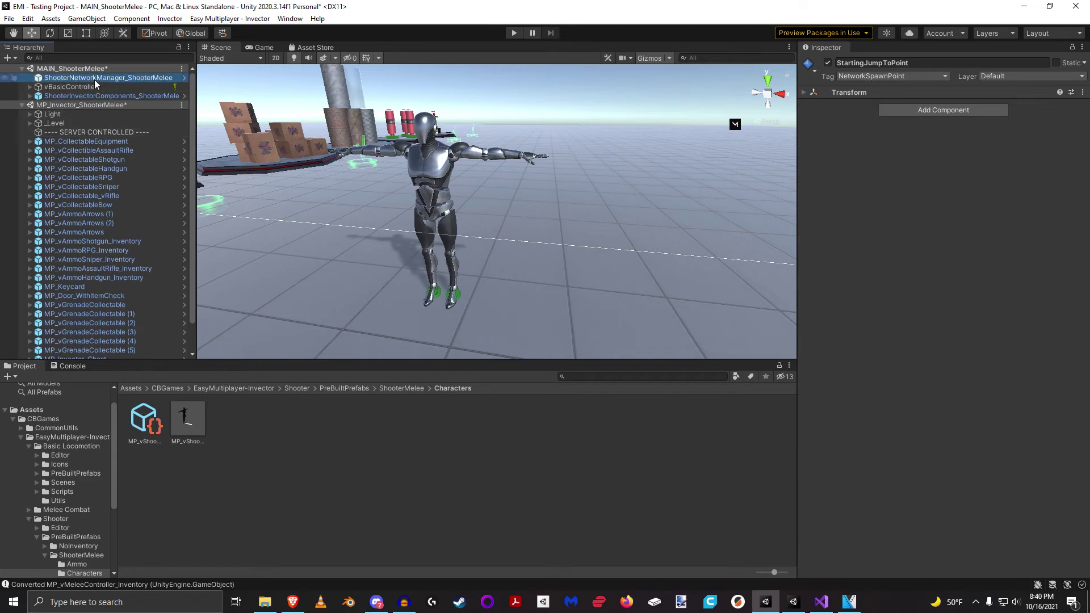
{"action": "left_click", "coordinate": [974, 489]}
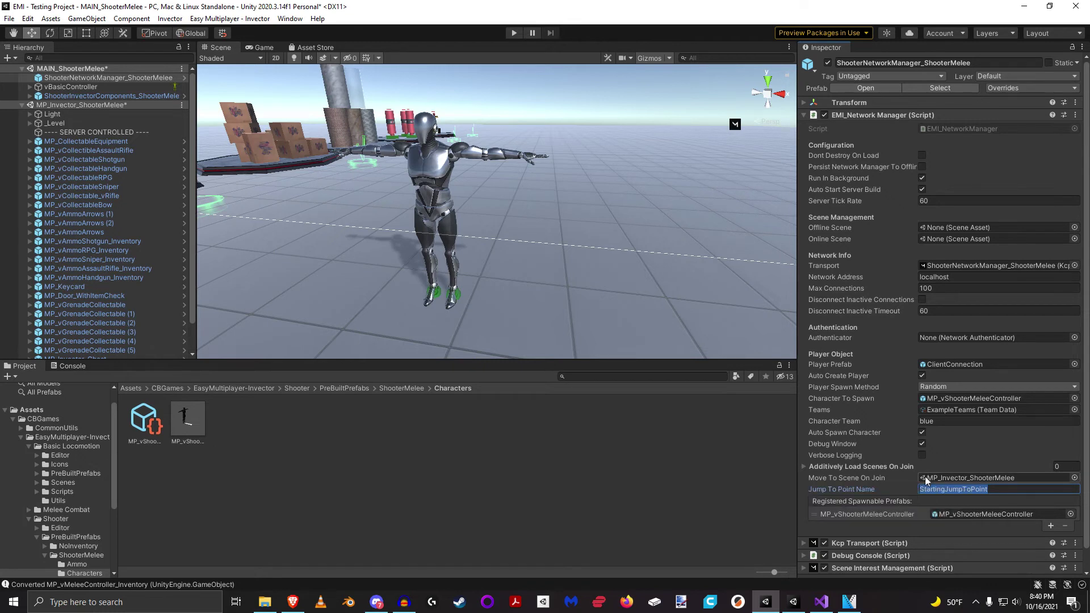
{"action": "left_click", "coordinate": [995, 492]}
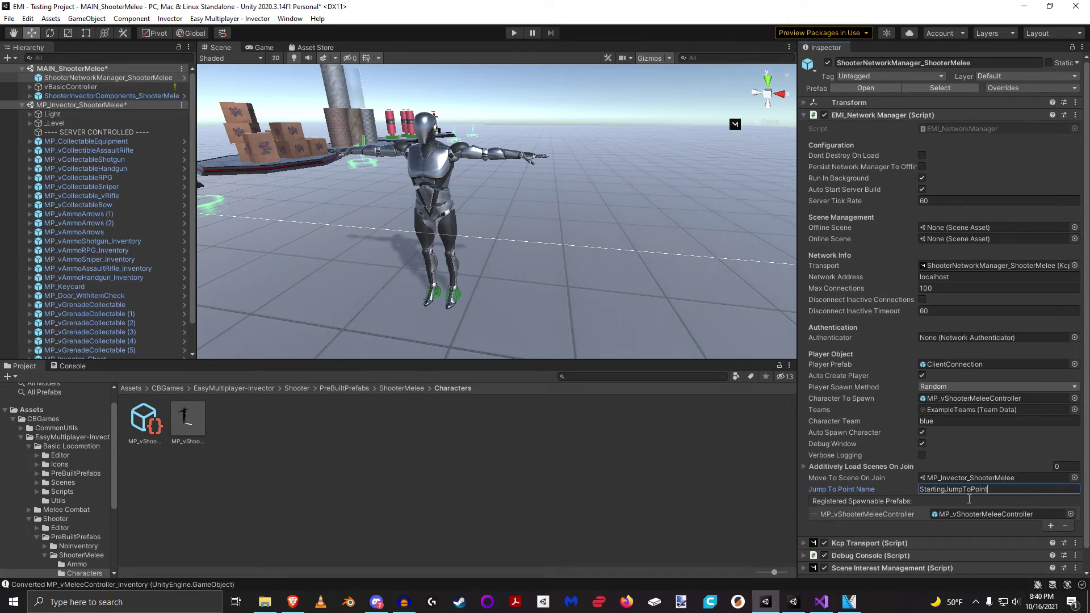
{"action": "scroll", "coordinate": [137, 352], "scroll_direction": "down", "scroll_amount": 3}
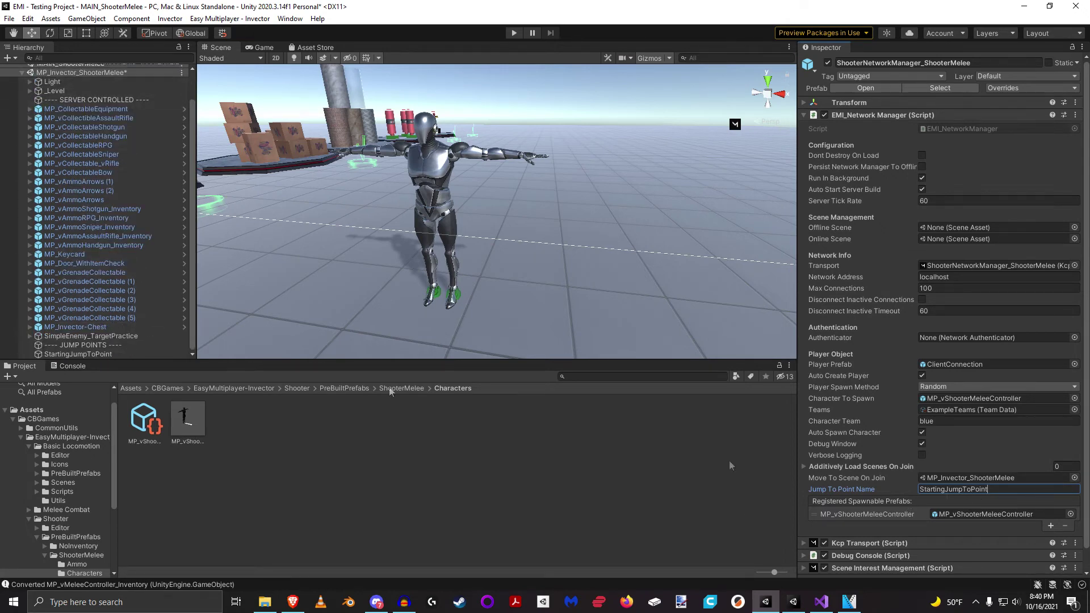
{"action": "left_click", "coordinate": [98, 346]}
{"action": "left_click", "coordinate": [92, 354]}
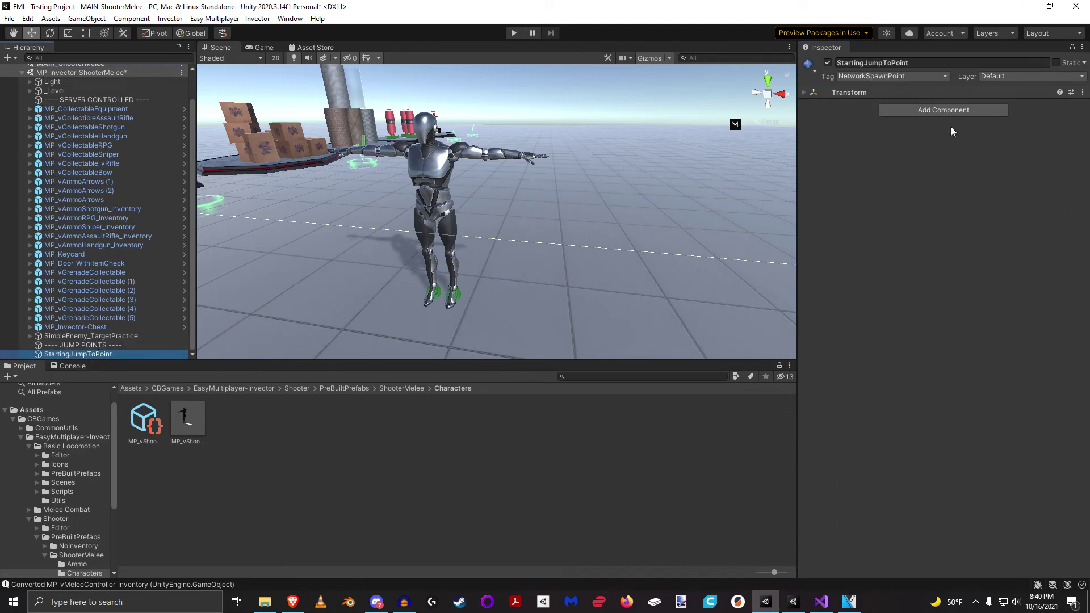
{"action": "left_click", "coordinate": [947, 110]}
{"action": "type", "text": "jump"}
{"action": "key", "text": "Escape"}
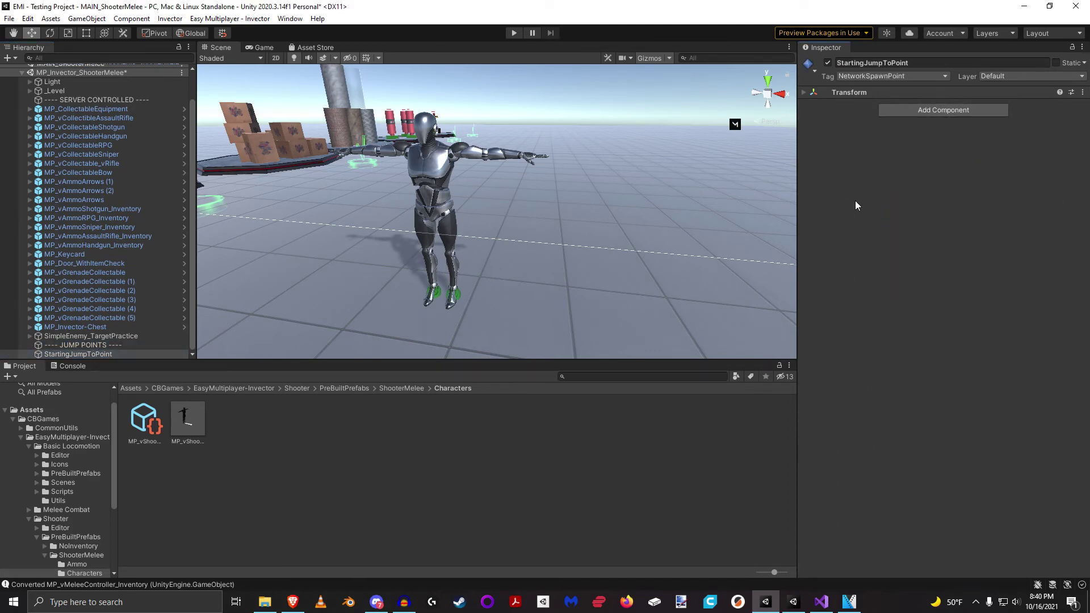
{"action": "scroll", "coordinate": [167, 100], "scroll_direction": "up", "scroll_amount": 3}
{"action": "left_click", "coordinate": [108, 78]}
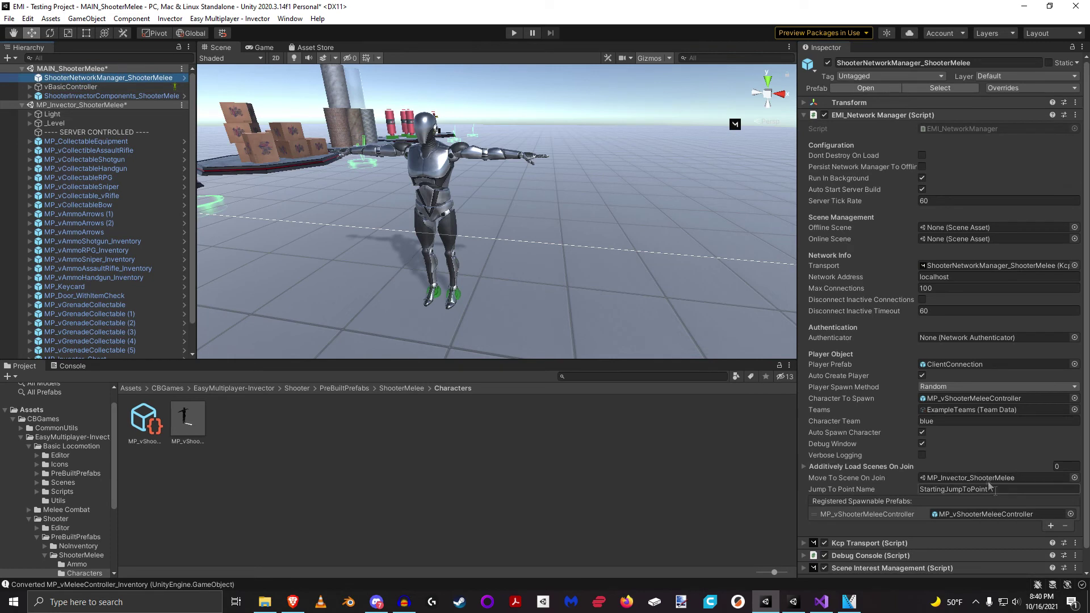
{"action": "left_click", "coordinate": [958, 425]}
{"action": "left_click", "coordinate": [1013, 490]}
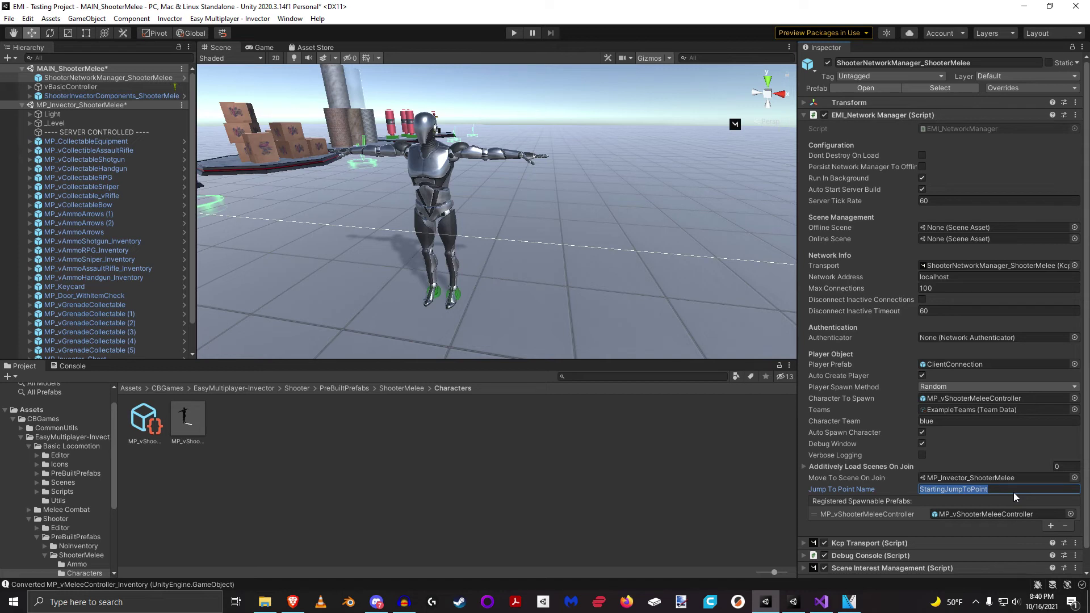
{"action": "left_click", "coordinate": [955, 421]}
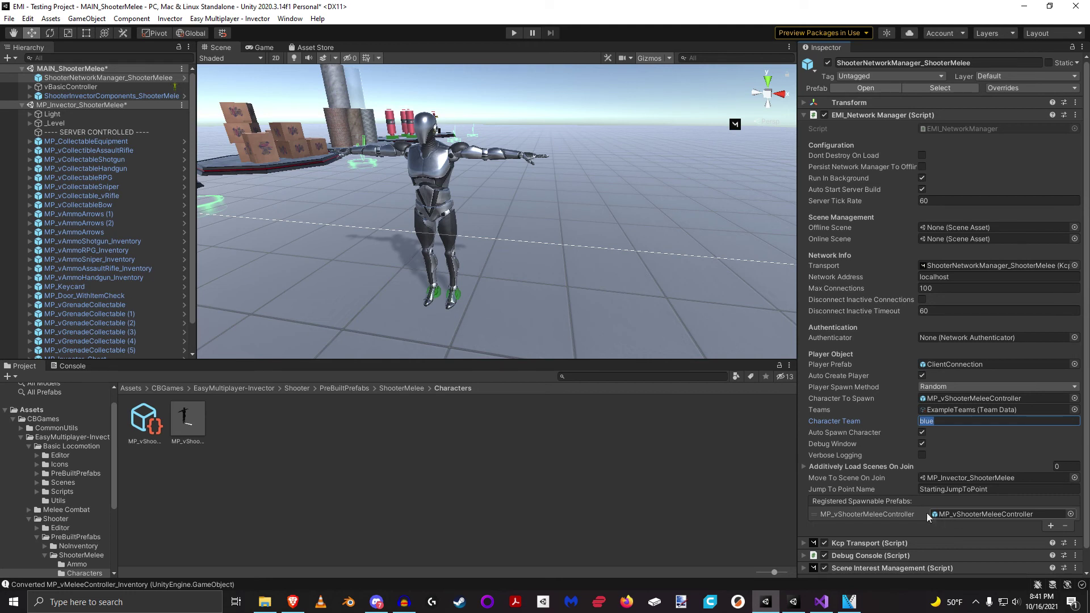
Collapse the EMI_Network Manager (Script) component header in the Inspector
{"action": "mouse_move", "coordinate": [914, 515]}
{"action": "left_click", "coordinate": [864, 114]}
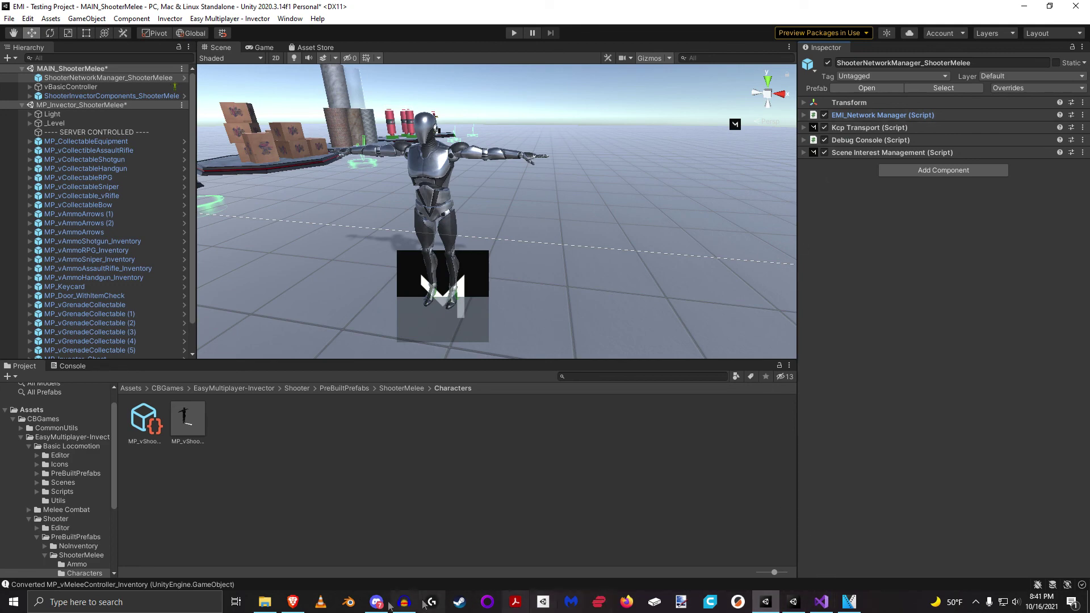
Bring Brave forward on the Network Manager docs tab at its Configuration Options table
{"action": "left_click", "coordinate": [293, 602]}
{"action": "left_click", "coordinate": [553, 77]}
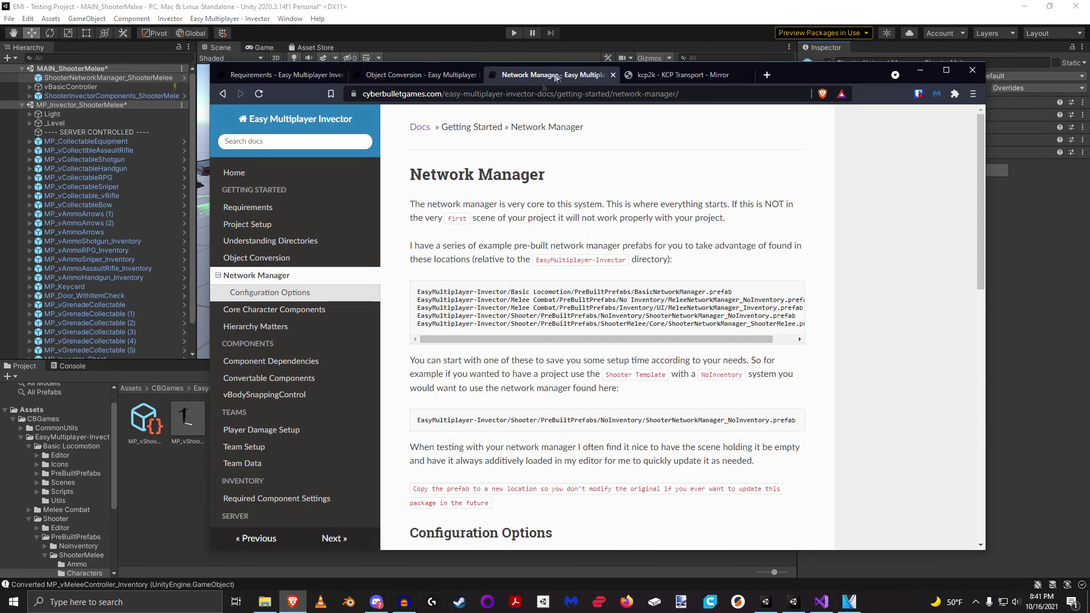
{"action": "scroll", "coordinate": [594, 311], "scroll_direction": "down", "scroll_amount": 15}
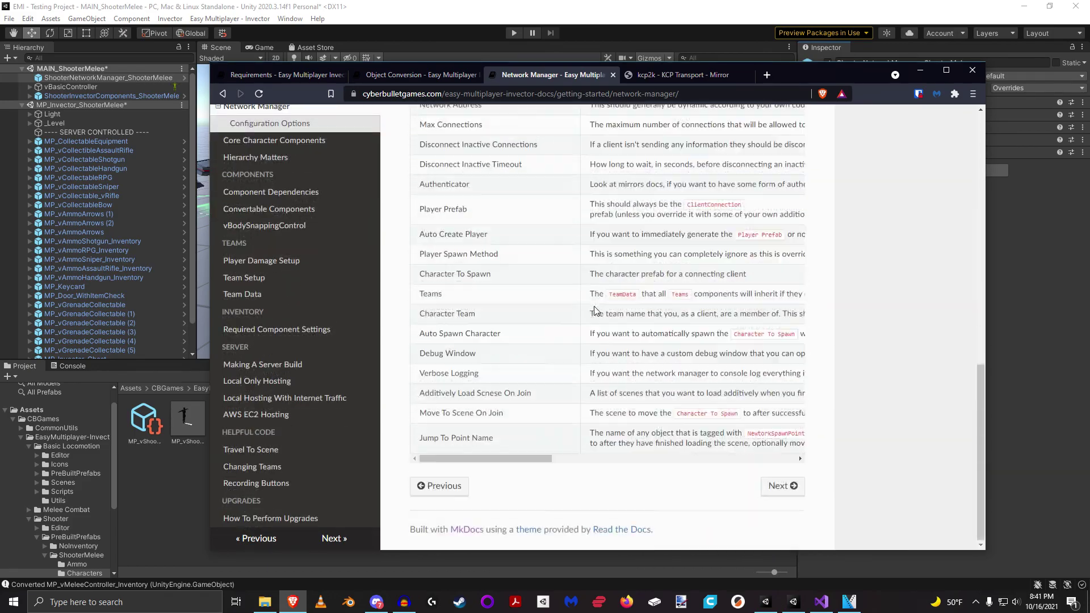
{"action": "scroll", "coordinate": [650, 335], "scroll_direction": "up", "scroll_amount": 6}
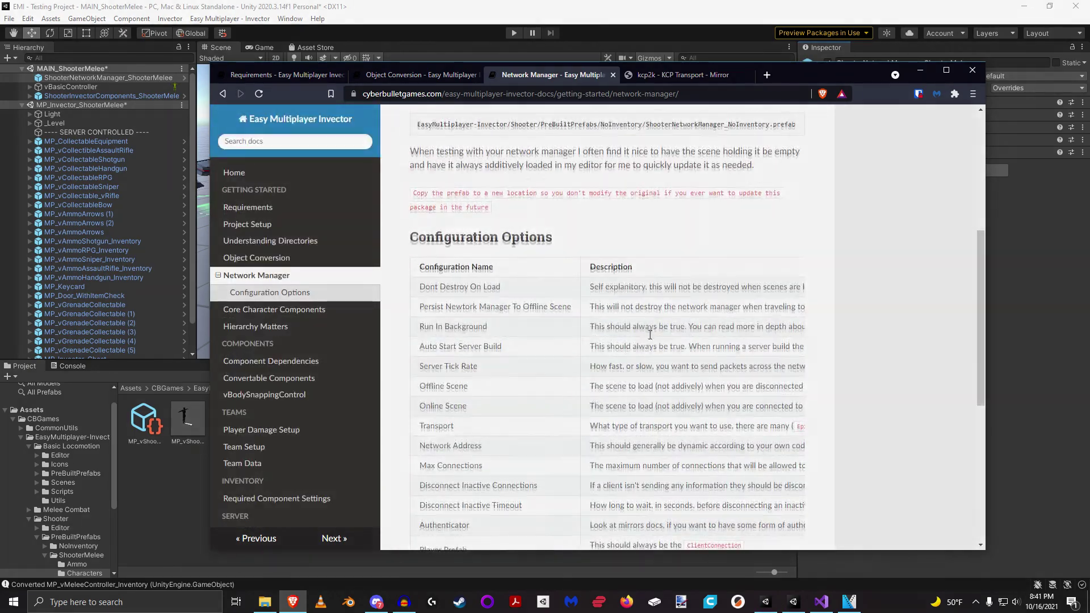